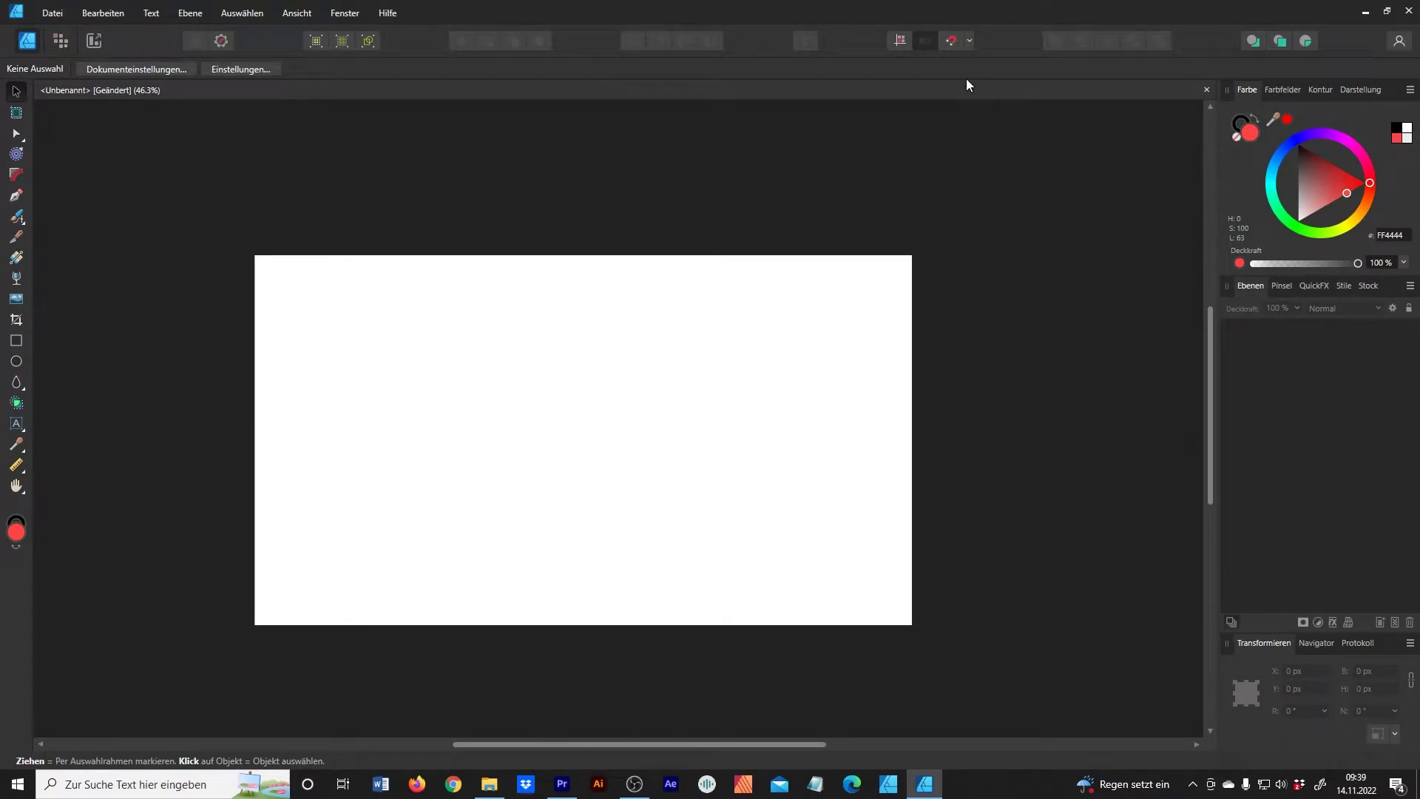
# Step: Toggle magnetic snapping and switch to the Rectangle tool
pyautogui.click(951, 42)
pyautogui.click(16, 341)
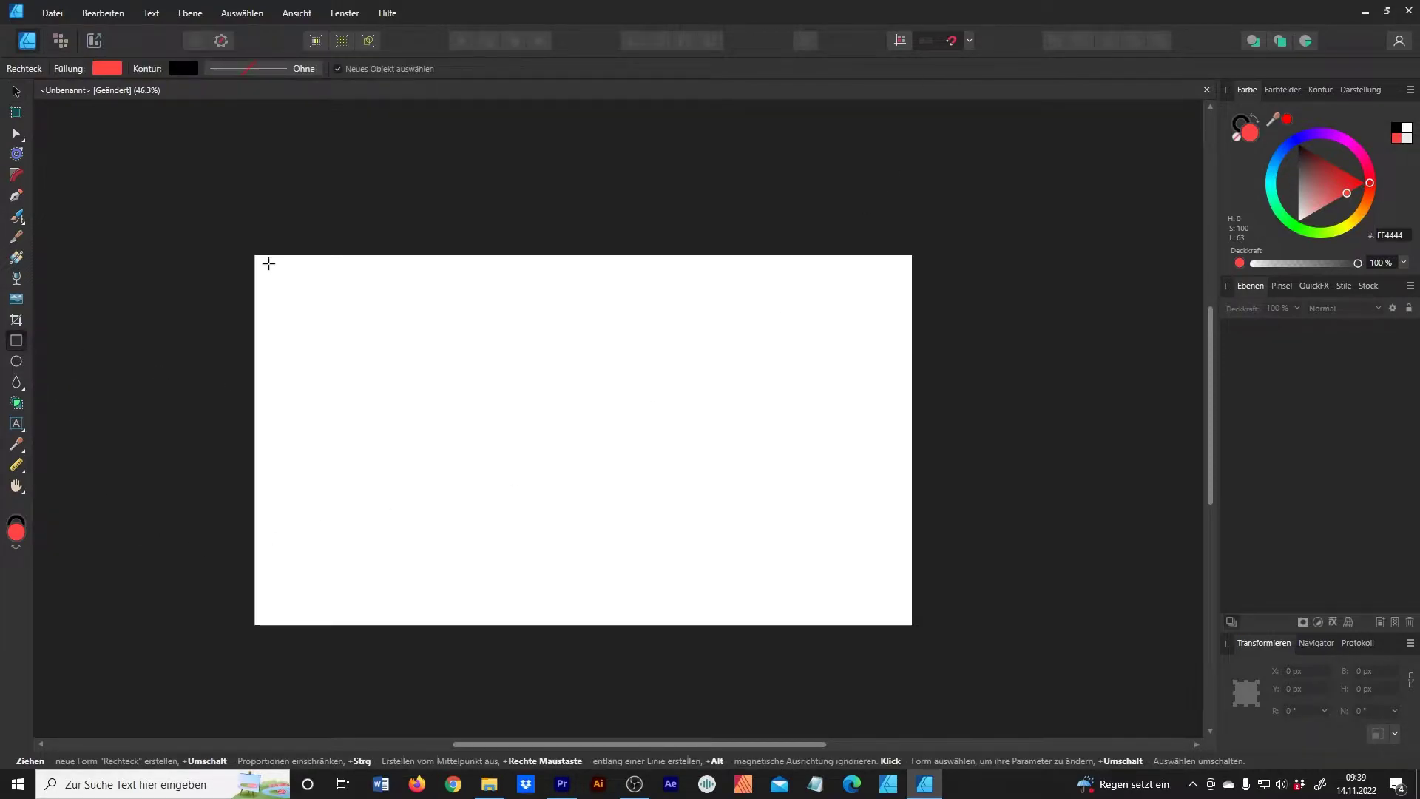
# Step: Drag out a rectangle array of three columns and two rows from the page's top-left
pyautogui.moveTo(266, 264); pyautogui.dragTo(489, 449)
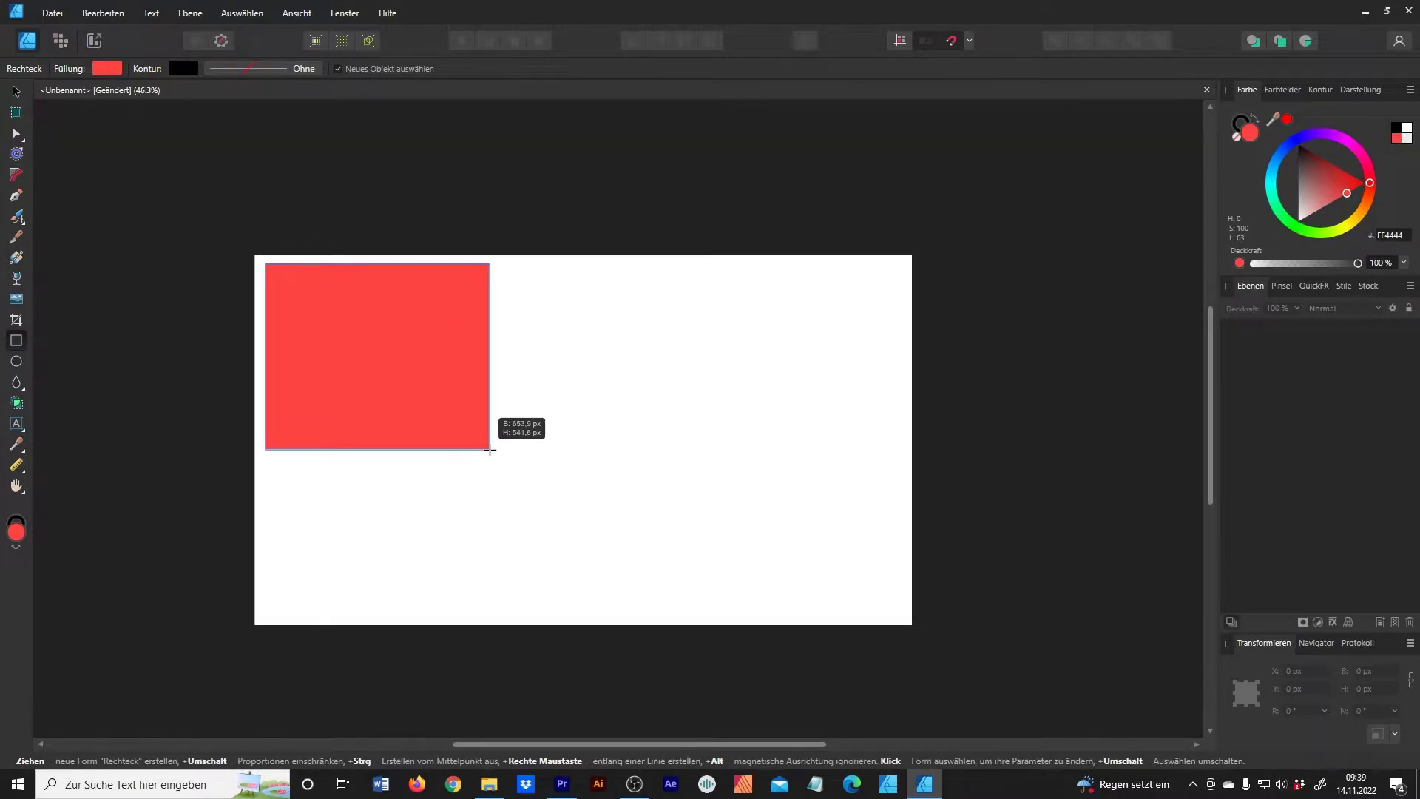
pyautogui.press('Right')
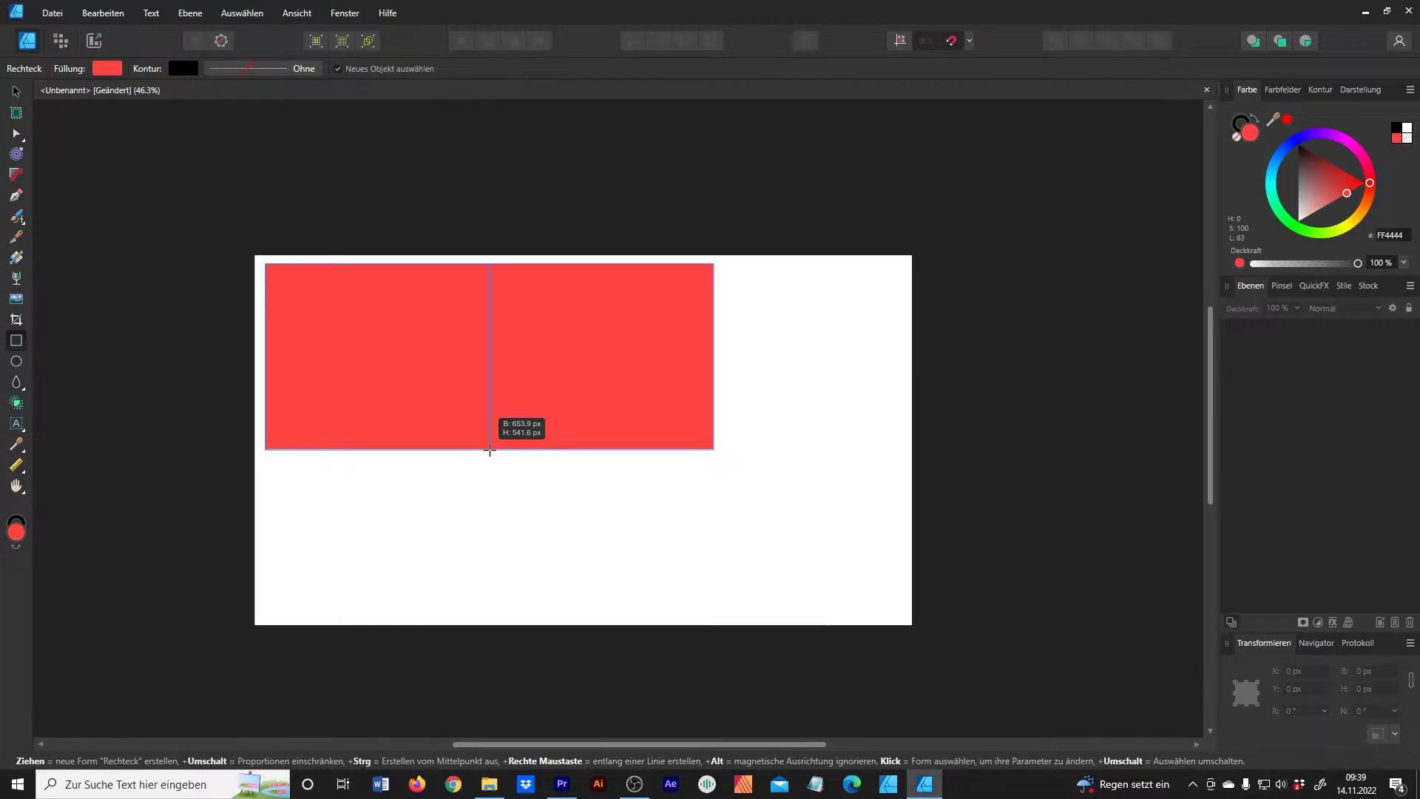
pyautogui.moveTo(489, 450)
pyautogui.mouseDown()
pyautogui.moveTo(359, 364)
pyautogui.moveTo(437, 446)
pyautogui.moveTo(339, 370)
pyautogui.moveTo(339, 336)
pyautogui.moveTo(396, 404)
pyautogui.moveTo(422, 393)
pyautogui.moveTo(403, 388)
pyautogui.mouseUp()
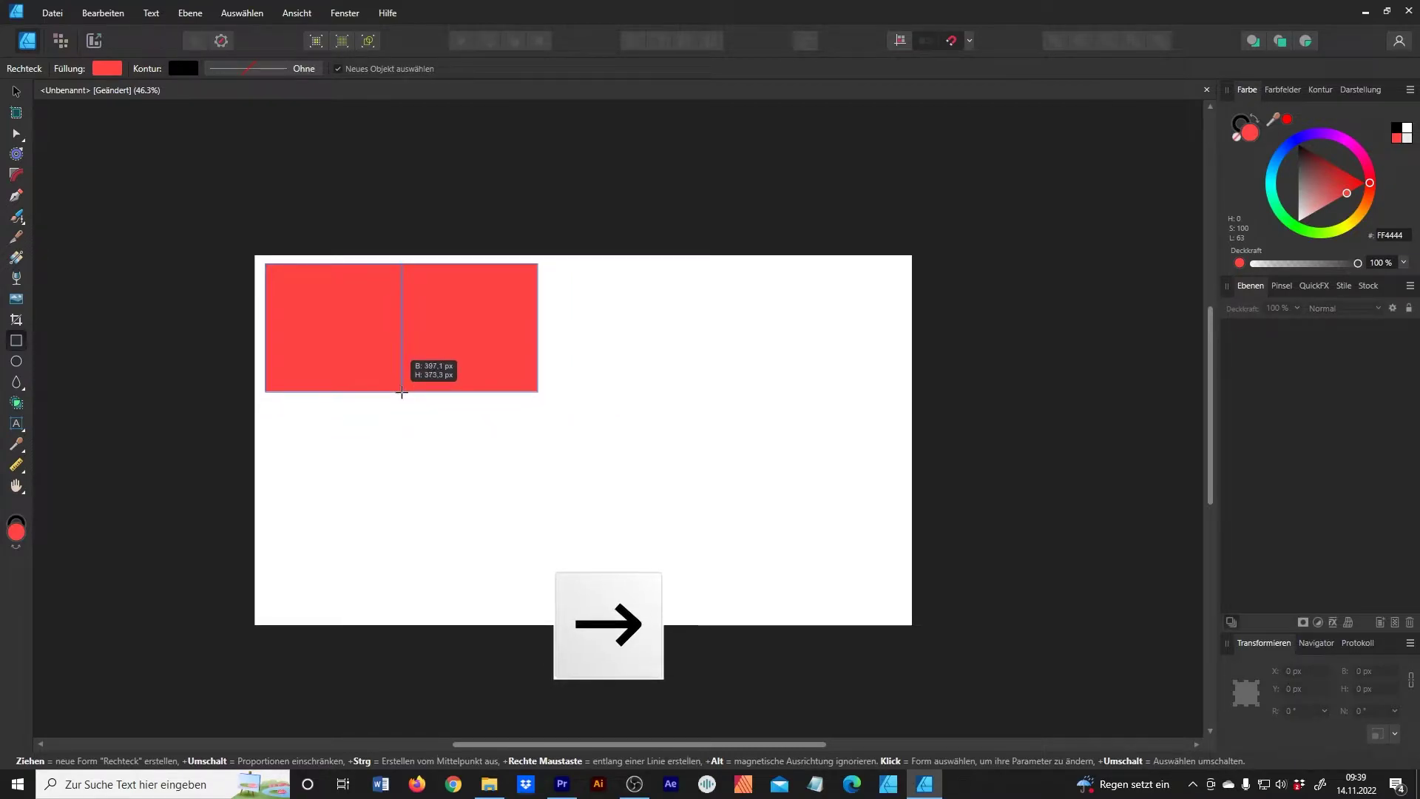
pyautogui.press('Right')
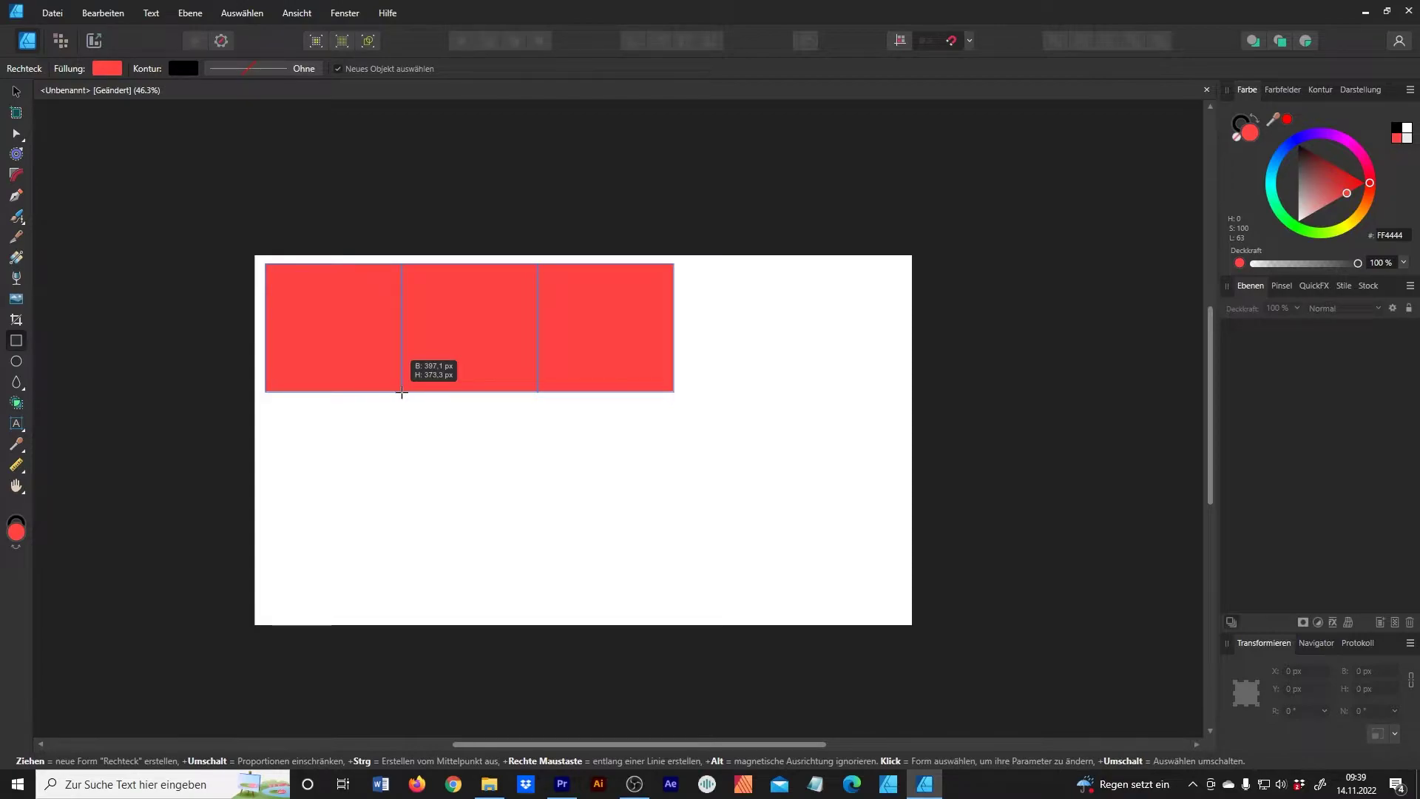
pyautogui.press('Down')
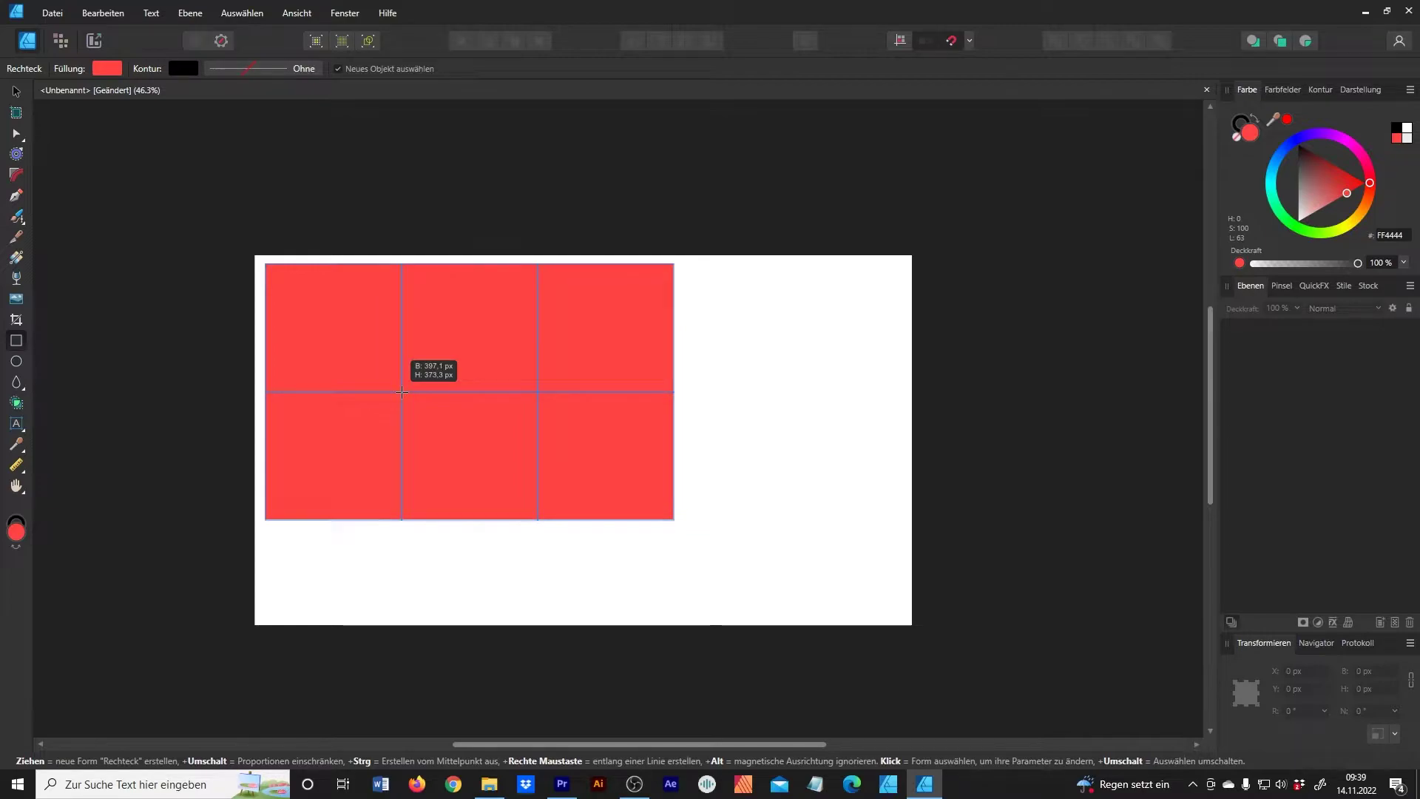
# Step: Keep the array at two rows and widen the gaps between columns and rows
pyautogui.press('Up')
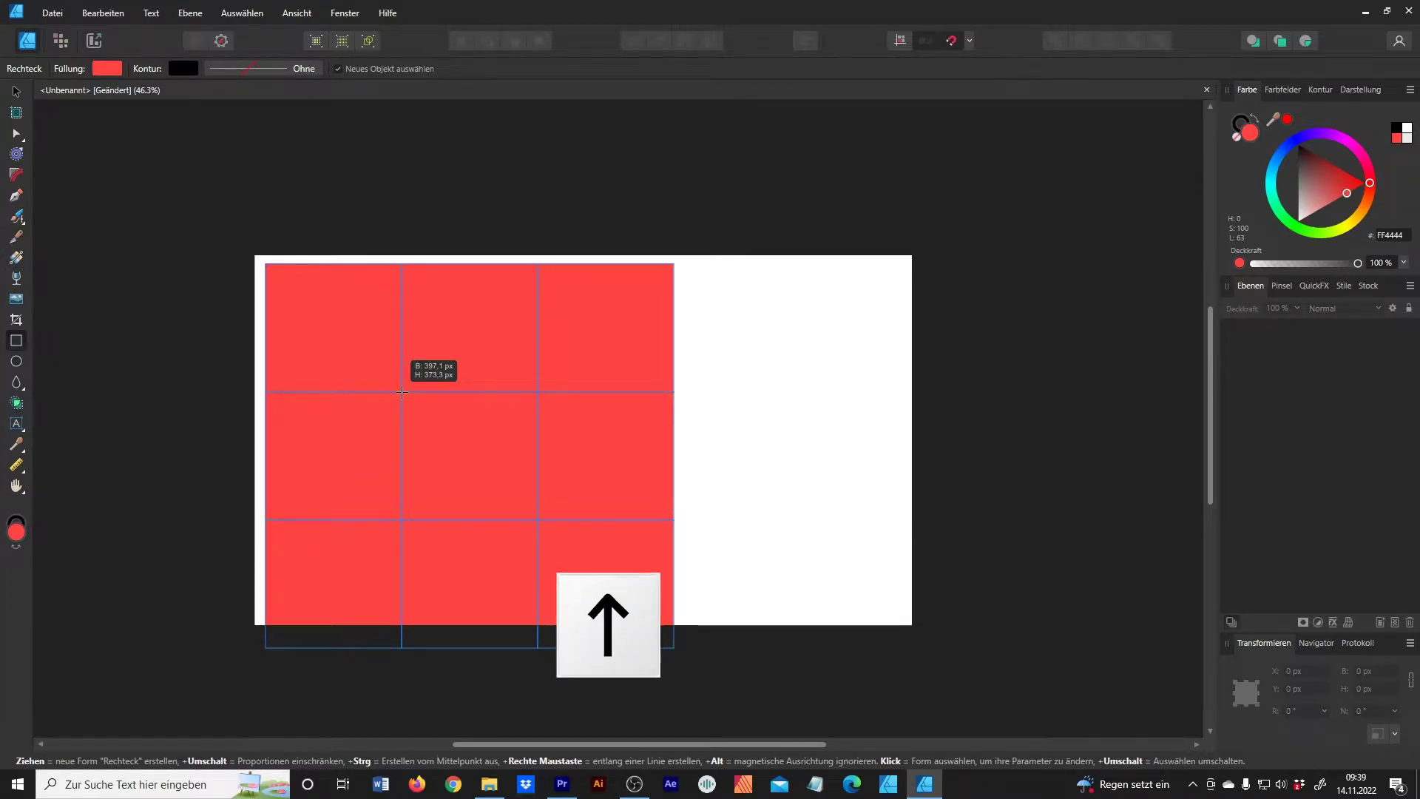
pyautogui.press('Down')
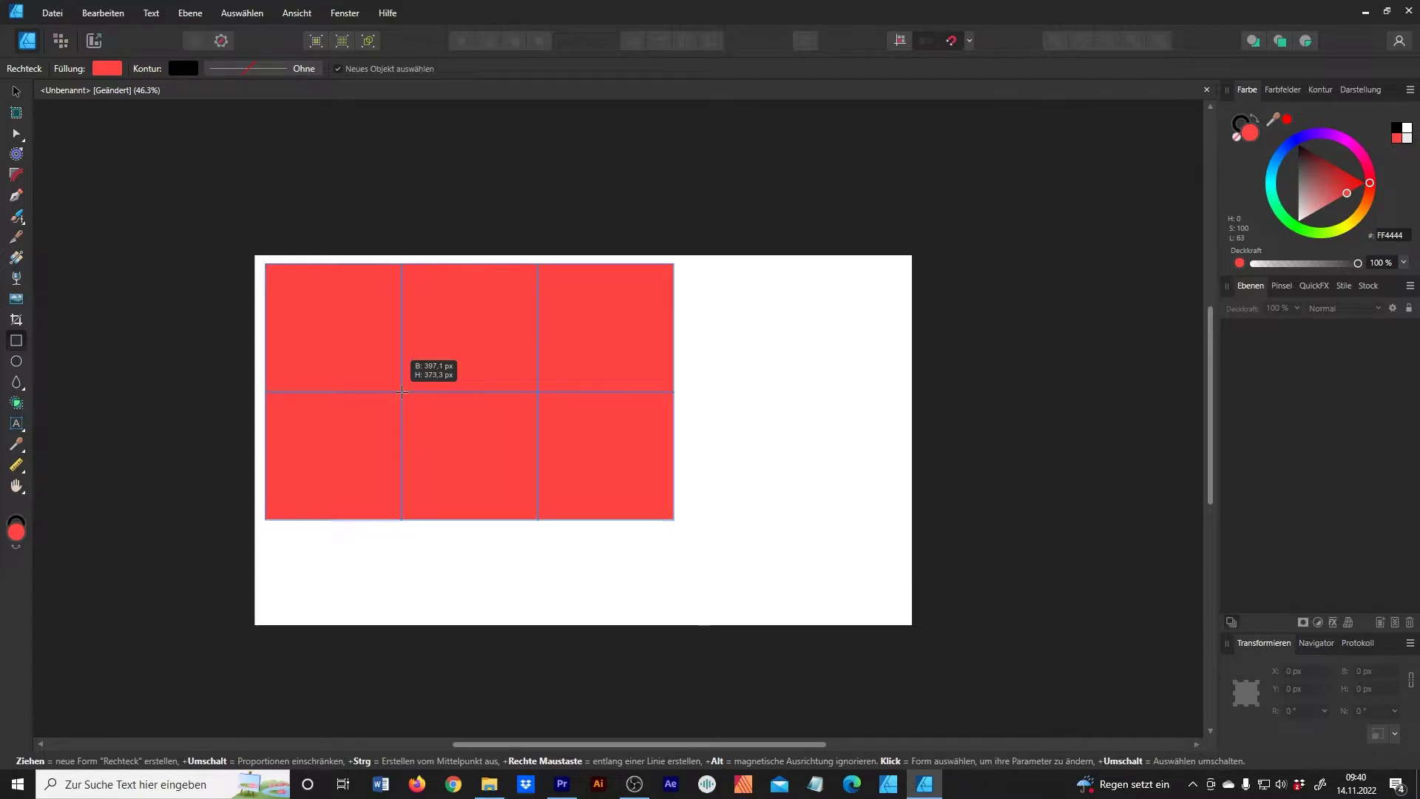
pyautogui.press('Right')
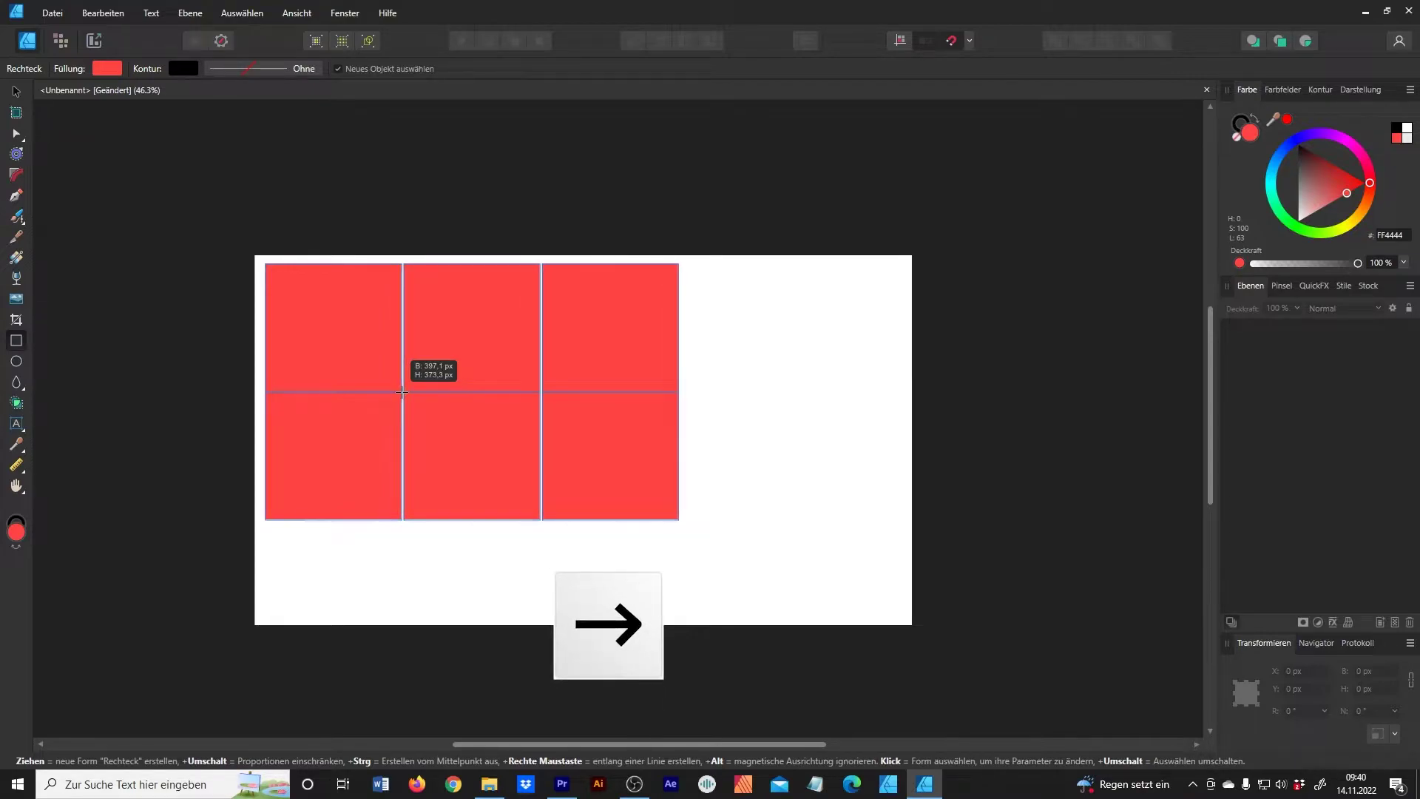
pyautogui.press('Right')
pyautogui.press('Right')
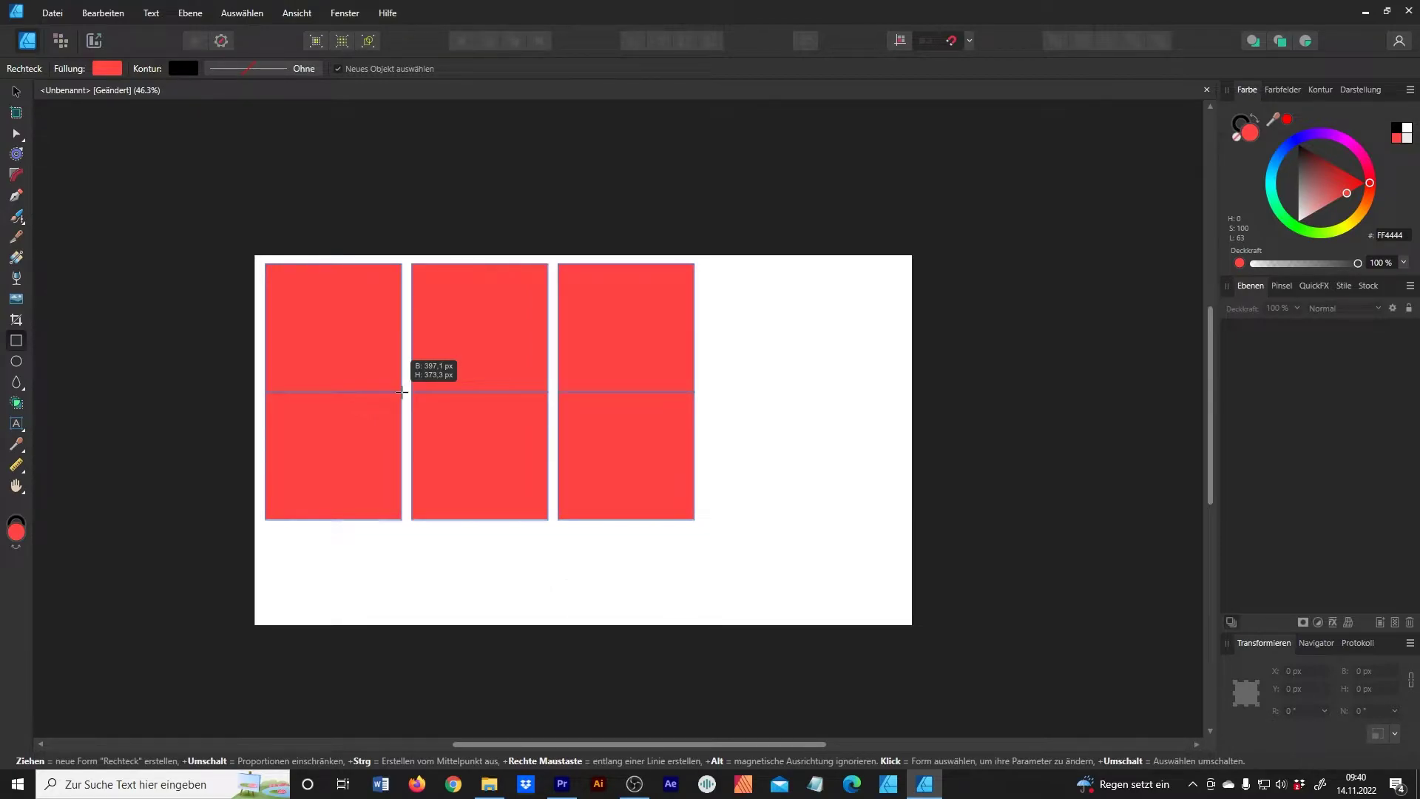
pyautogui.press('Down')
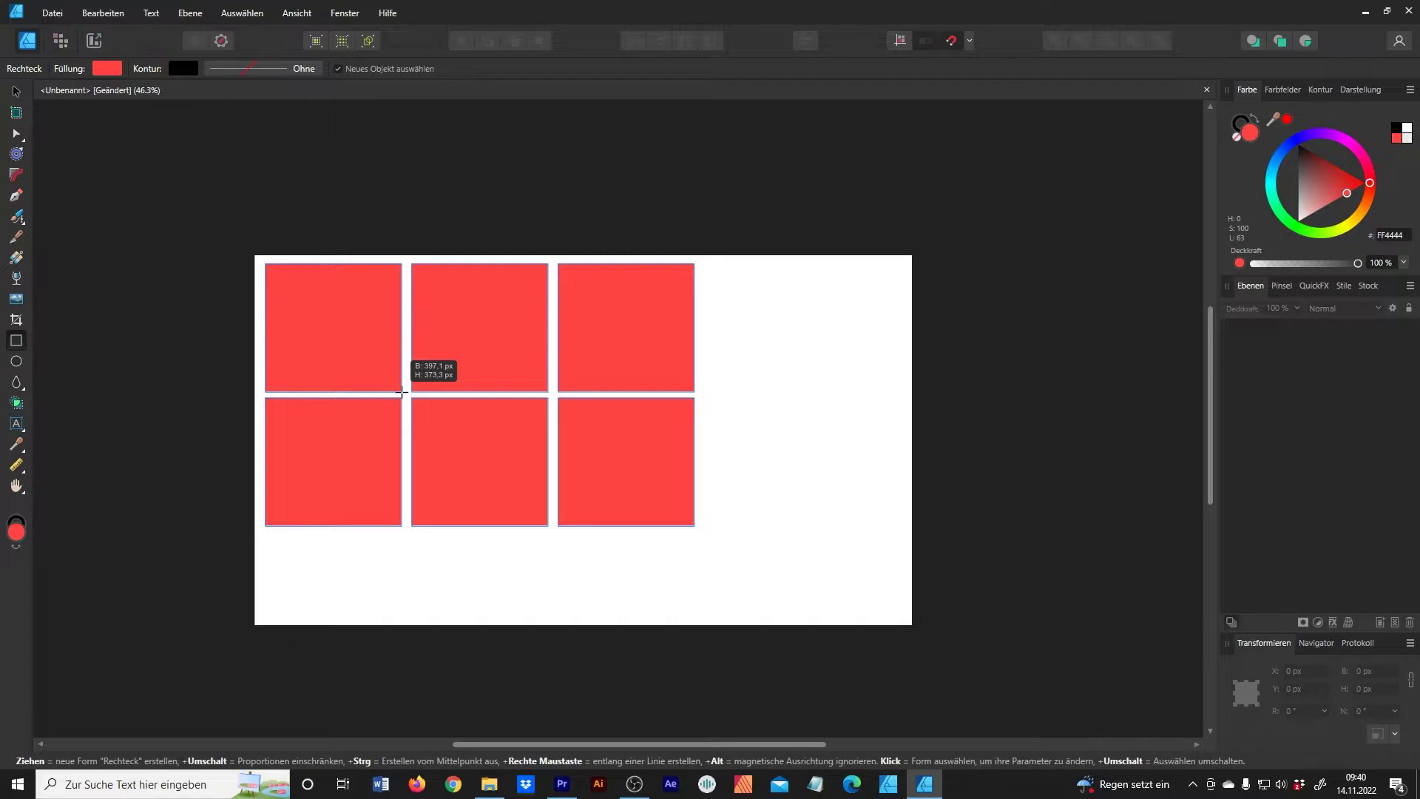
# Step: Try rotating and straightening the six-square grid, then delete all six squares
pyautogui.rightClick(402, 393)
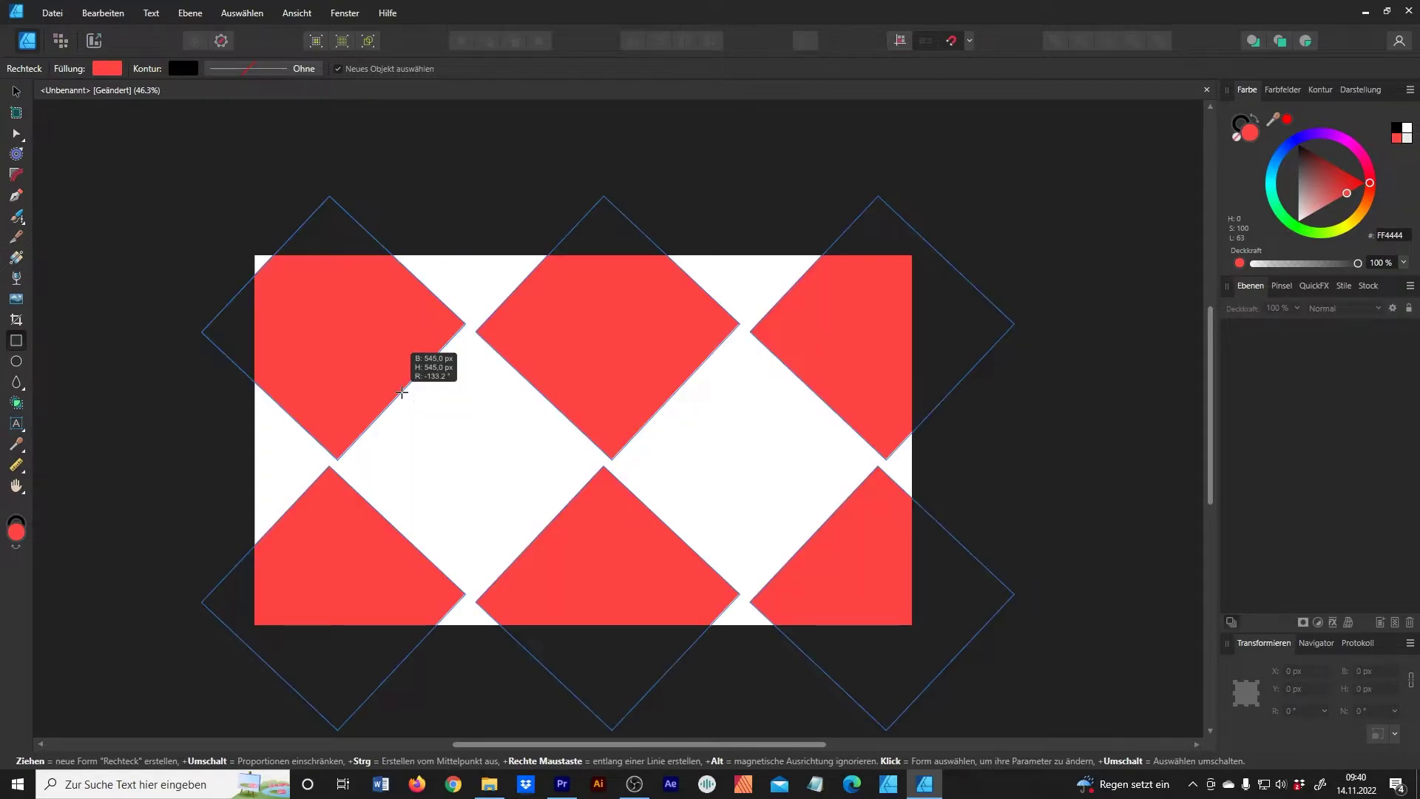
pyautogui.moveTo(401, 393)
pyautogui.mouseDown()
pyautogui.moveTo(270, 431)
pyautogui.moveTo(383, 427)
pyautogui.mouseUp()
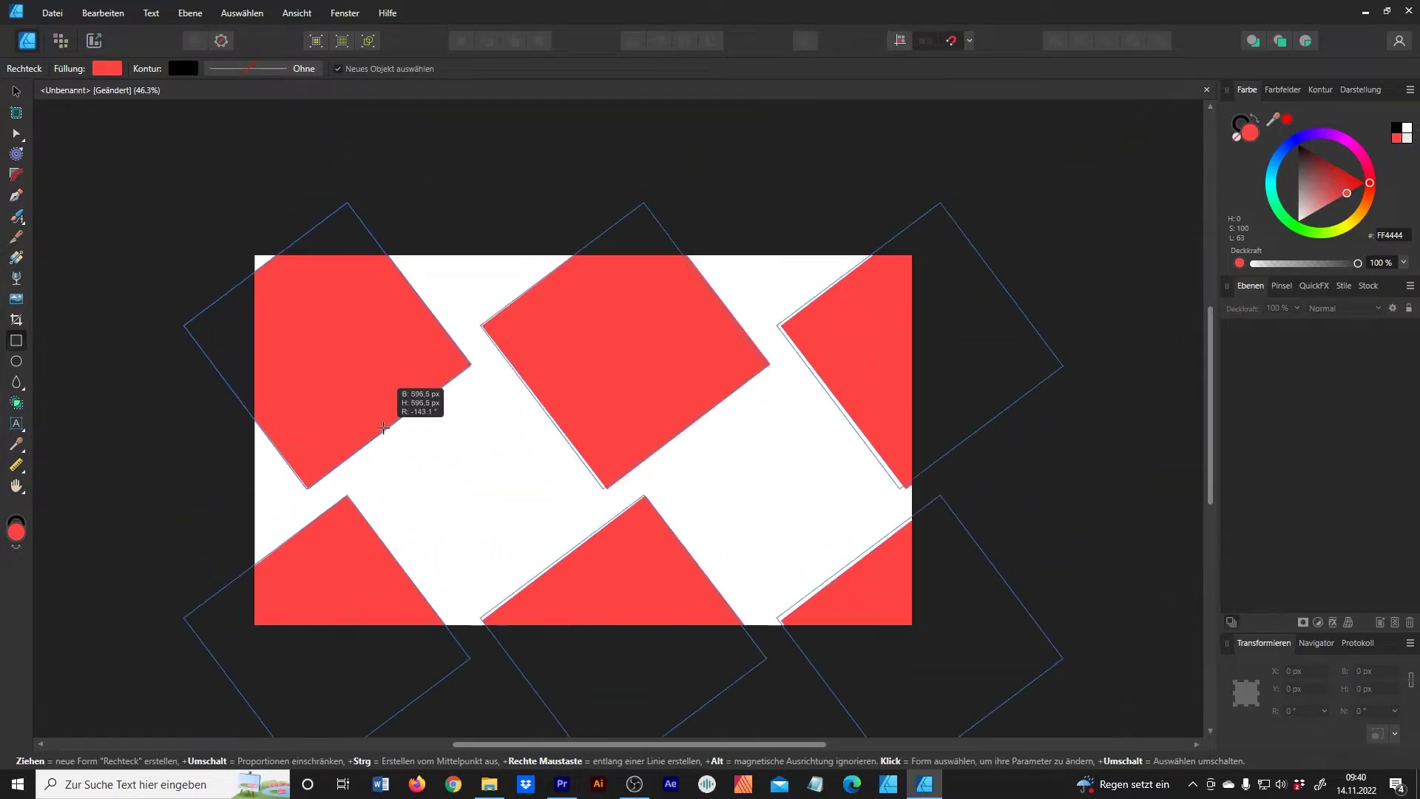
pyautogui.moveTo(383, 428)
pyautogui.mouseDown()
pyautogui.moveTo(263, 463)
pyautogui.moveTo(319, 429)
pyautogui.moveTo(290, 403)
pyautogui.mouseUp()
pyautogui.press('shift')
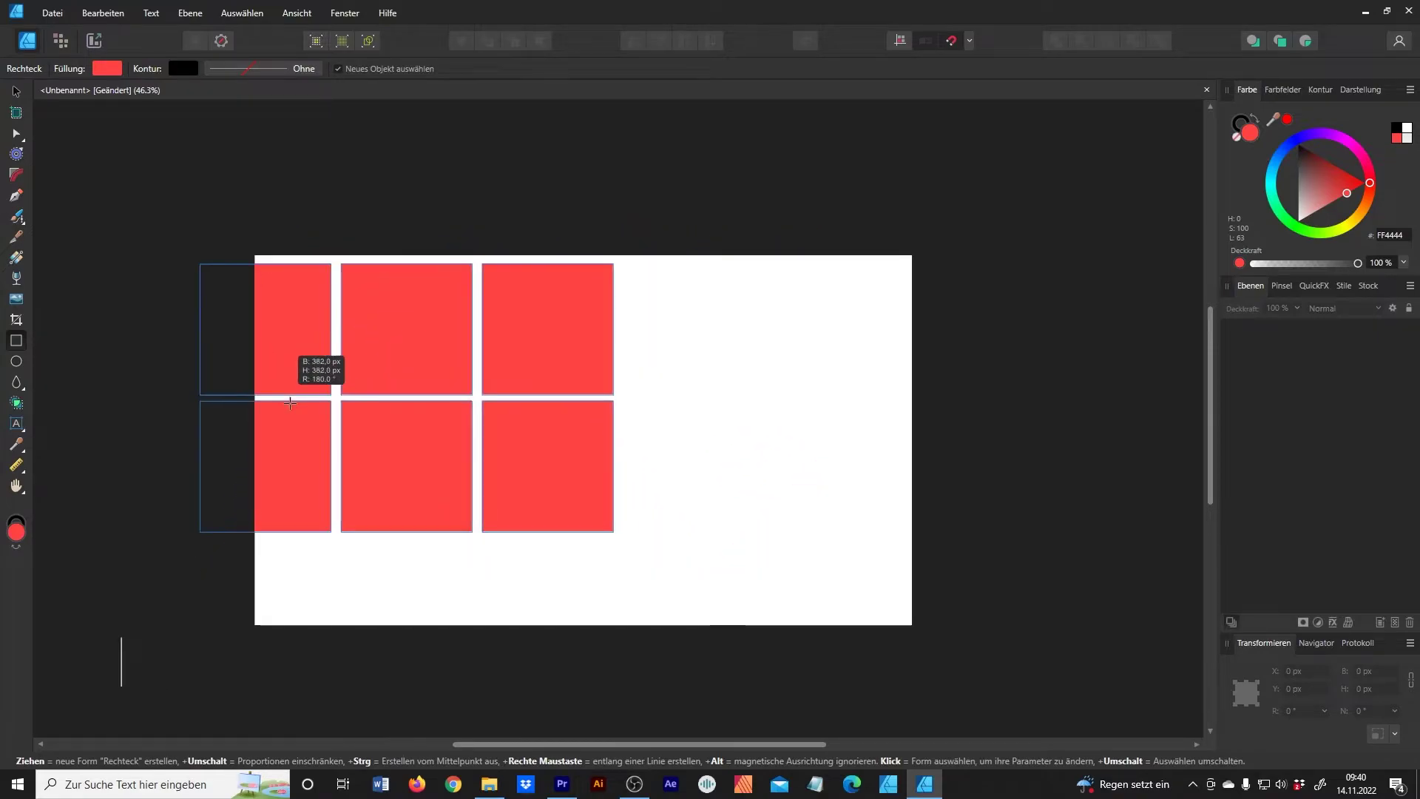
pyautogui.moveTo(290, 404)
pyautogui.mouseDown()
pyautogui.moveTo(305, 422)
pyautogui.moveTo(343, 413)
pyautogui.moveTo(330, 407)
pyautogui.mouseUp()
pyautogui.press('v')
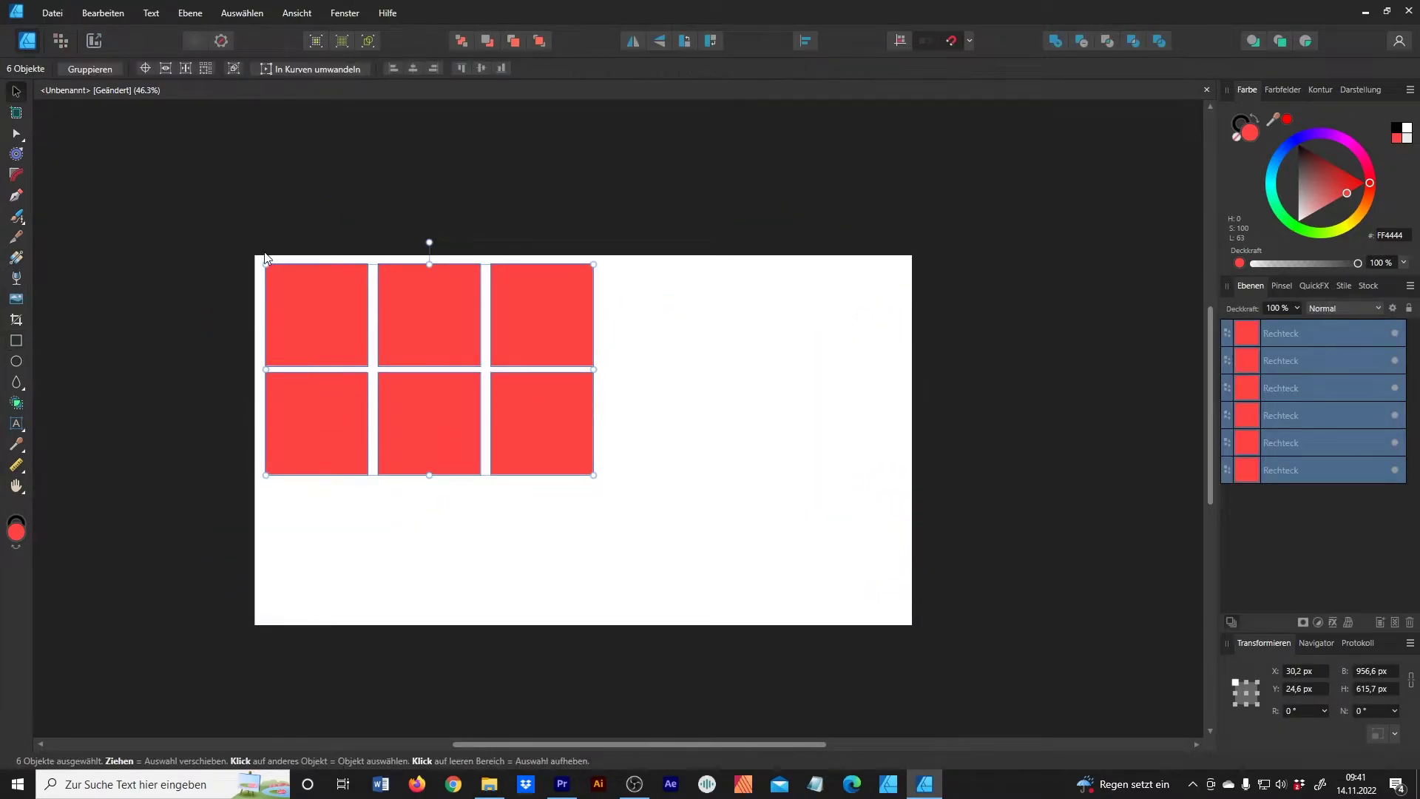
pyautogui.press('Delete')
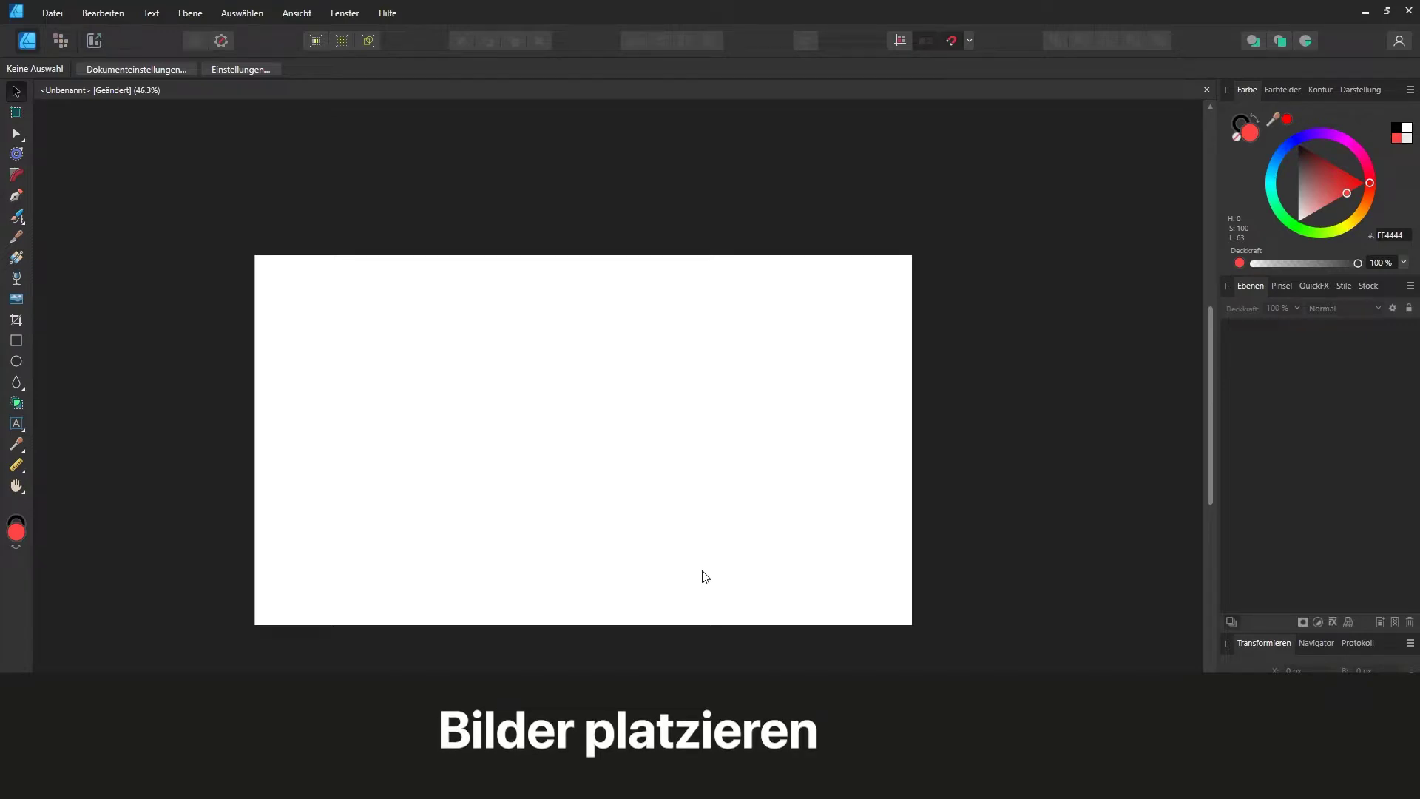
# Step: Zoom in and pick the Rectangle tool again at the page's top-left corner
pyautogui.scroll(1, 673, 528)
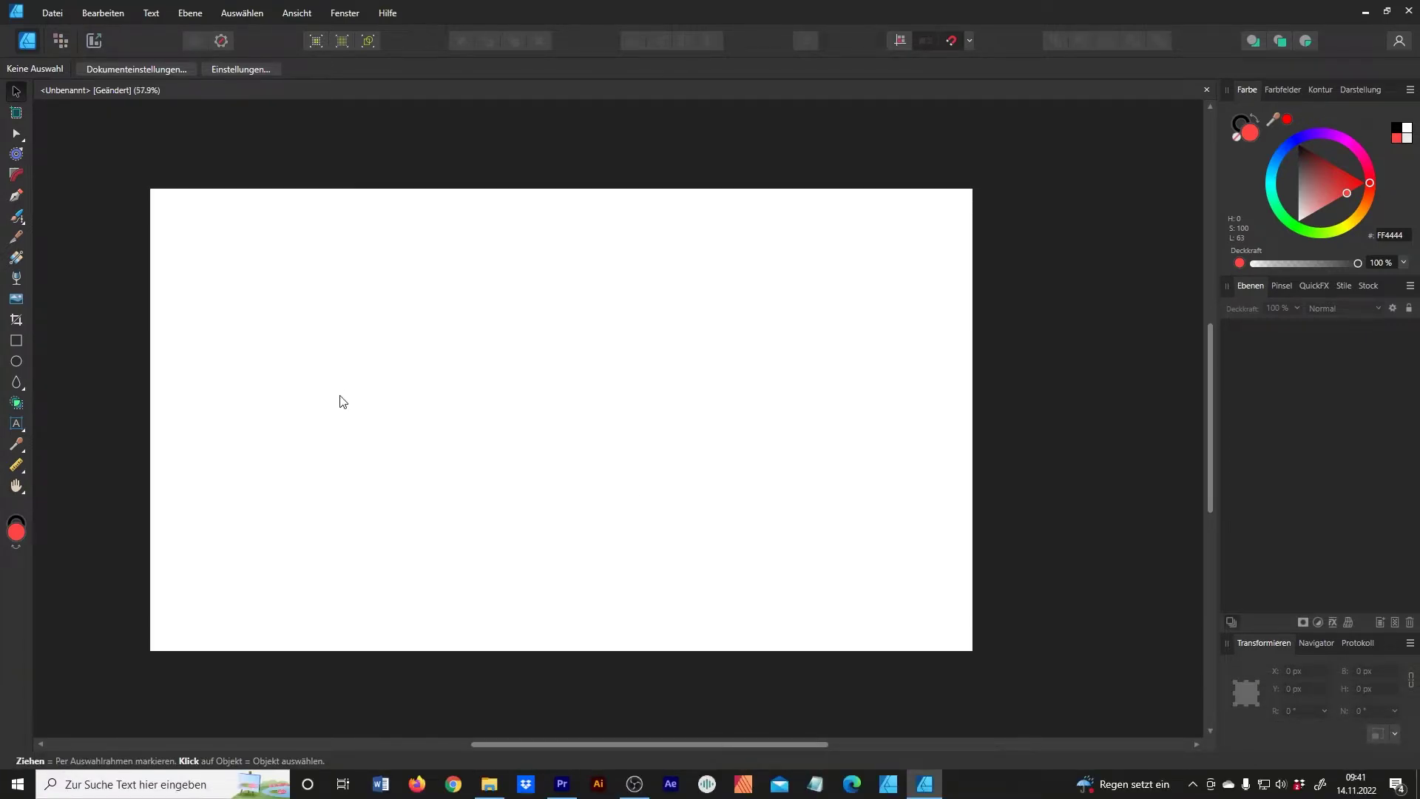
pyautogui.click(17, 342)
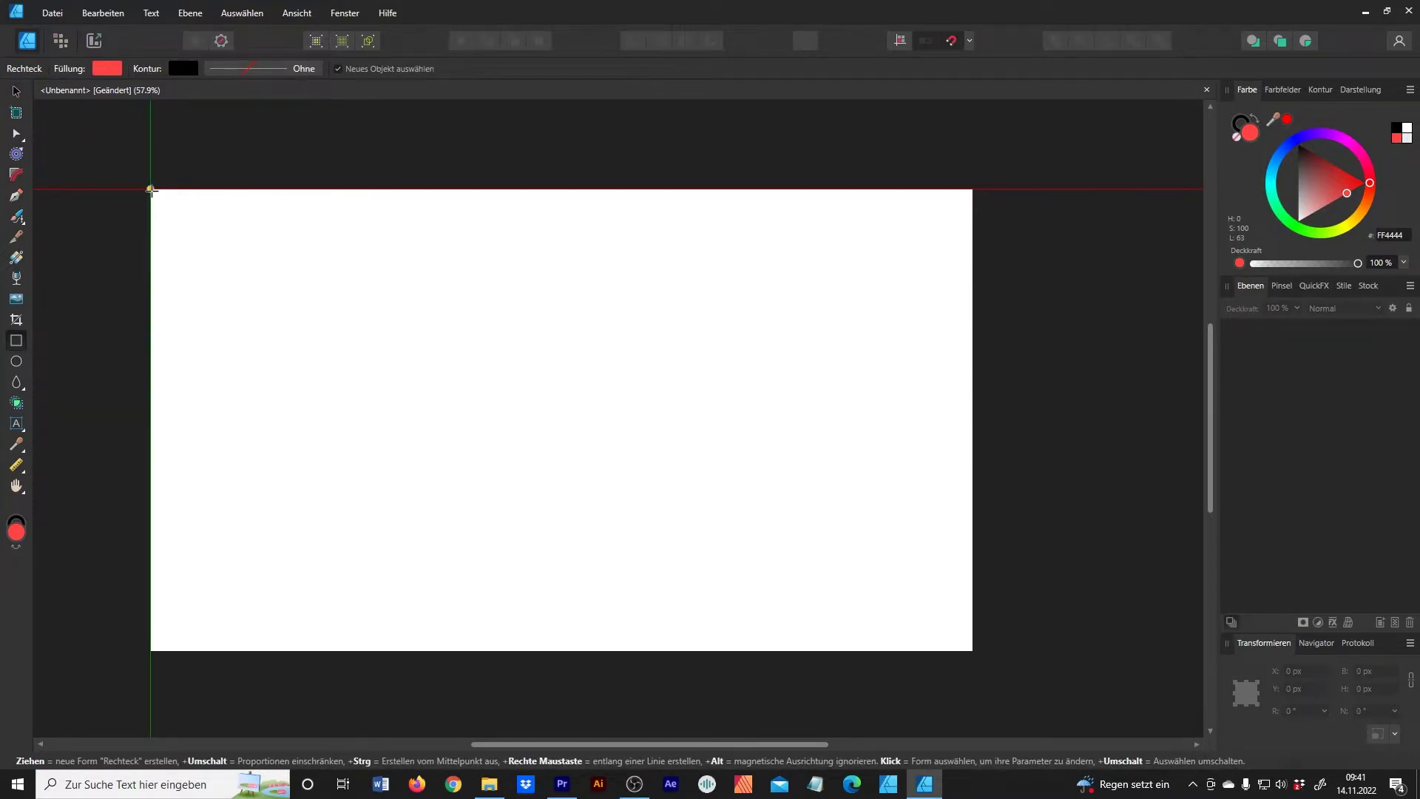
# Step: Draw a gapless 3×2 rectangle grid from the top-left corner, each cell about 638.8 × 540 px
pyautogui.moveTo(150, 190)
pyautogui.mouseDown()
pyautogui.moveTo(352, 439)
pyautogui.moveTo(356, 421)
pyautogui.moveTo(374, 421)
pyautogui.mouseUp()
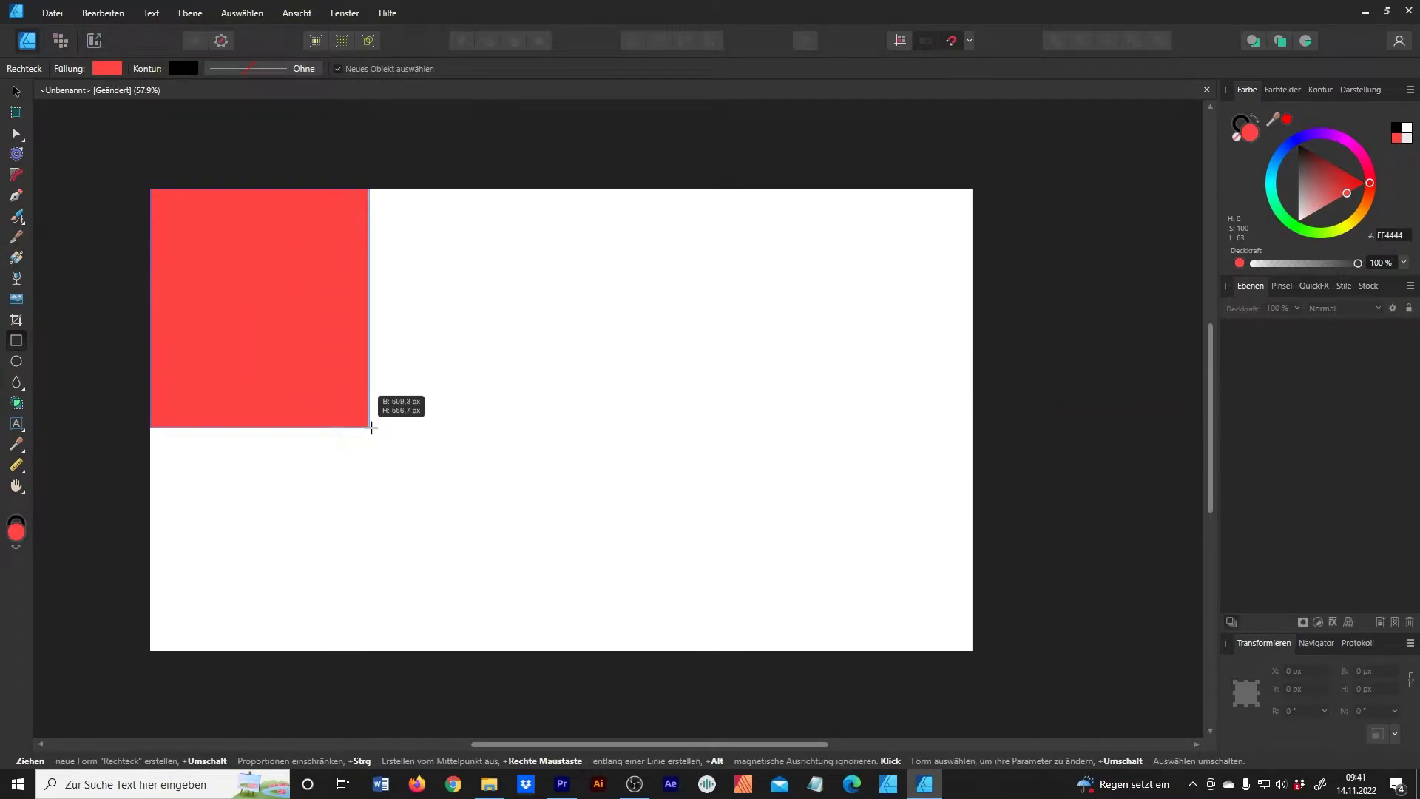
pyautogui.press('Right')
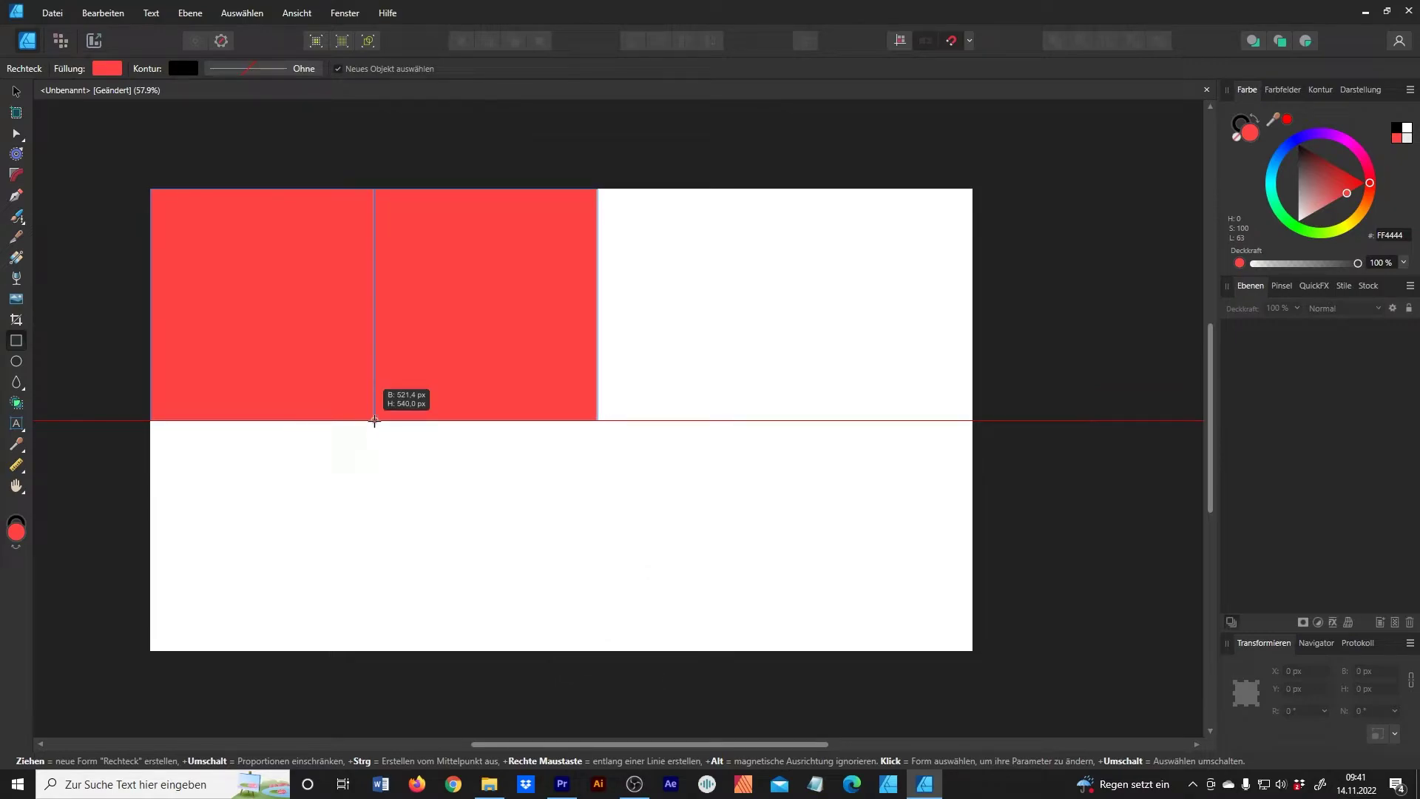
pyautogui.press('Right')
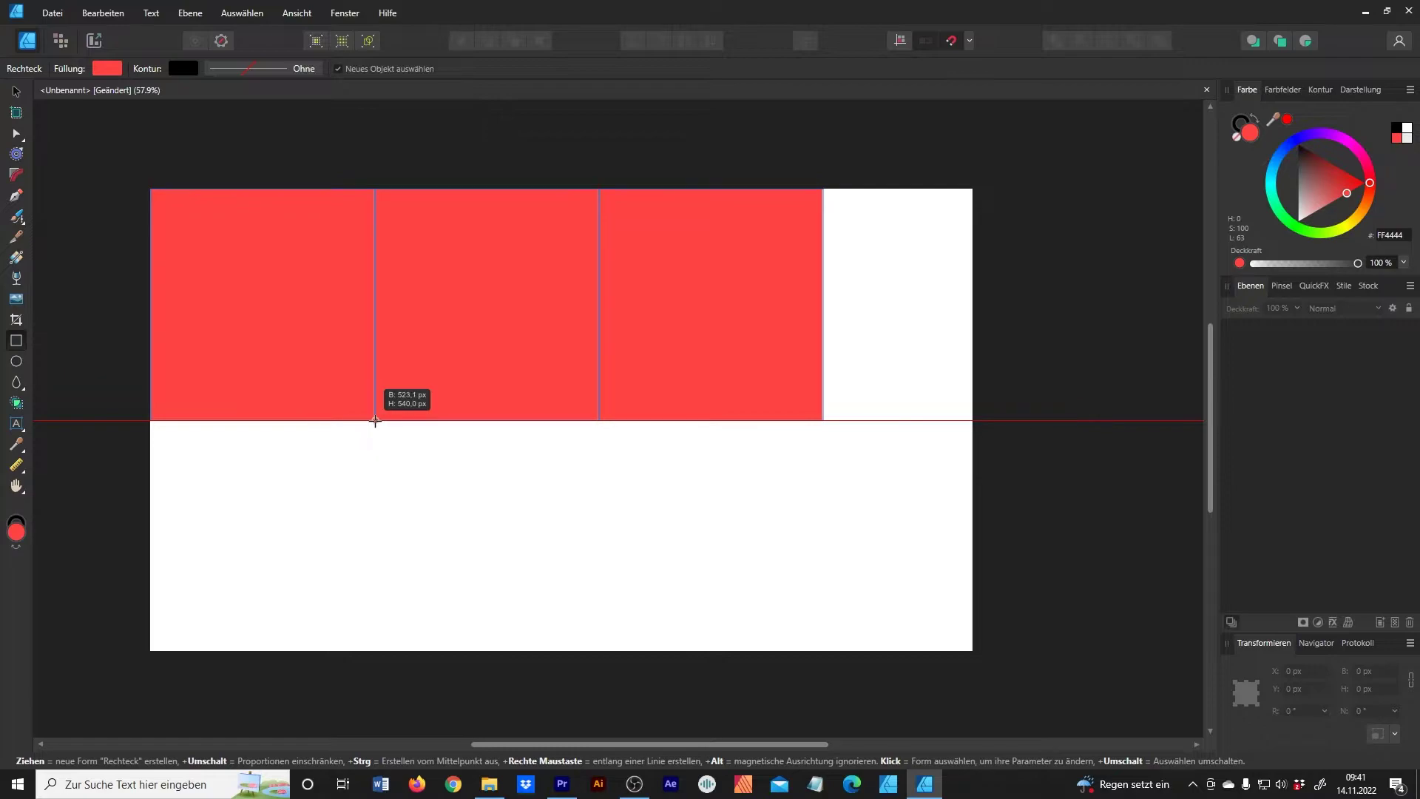
pyautogui.moveTo(374, 421); pyautogui.dragTo(425, 423)
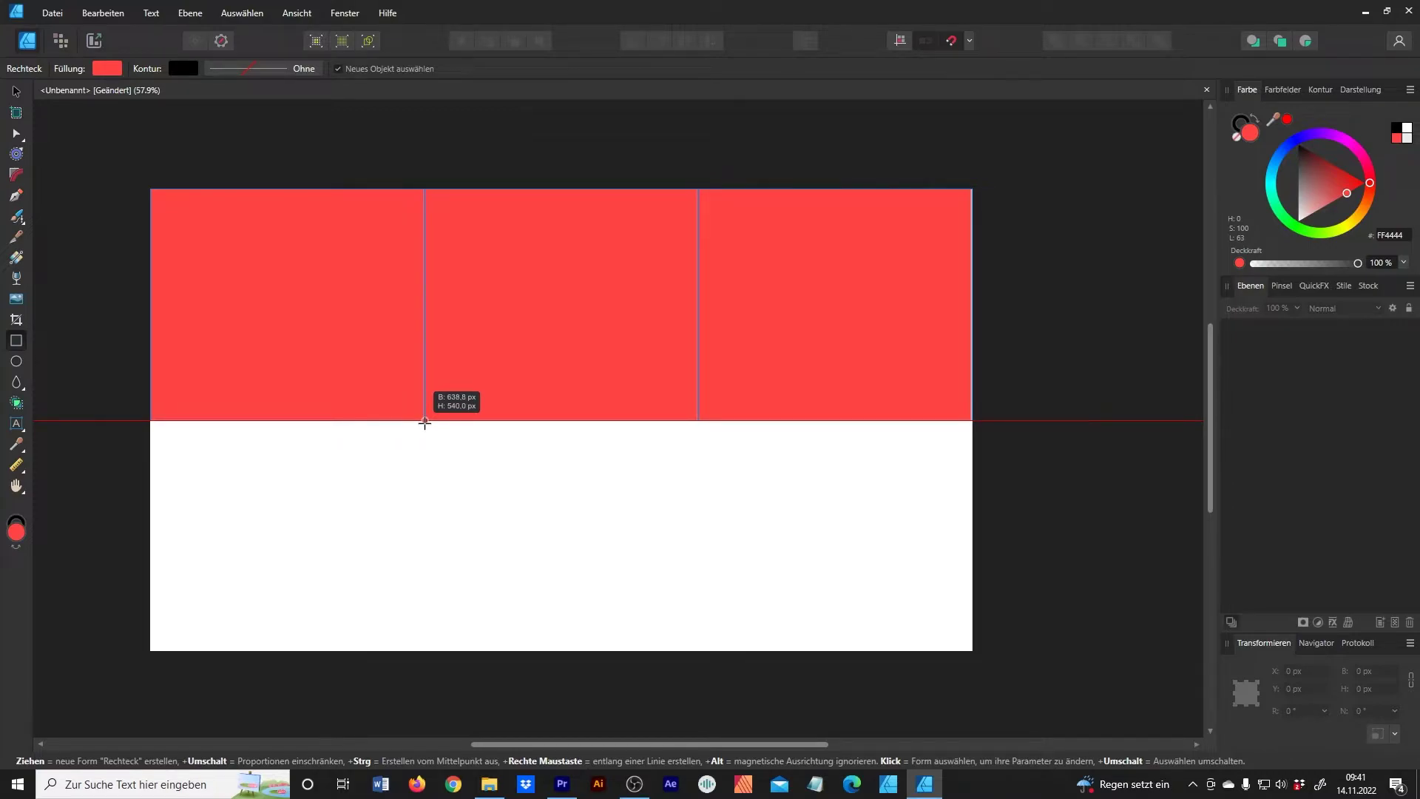
pyautogui.press('Up')
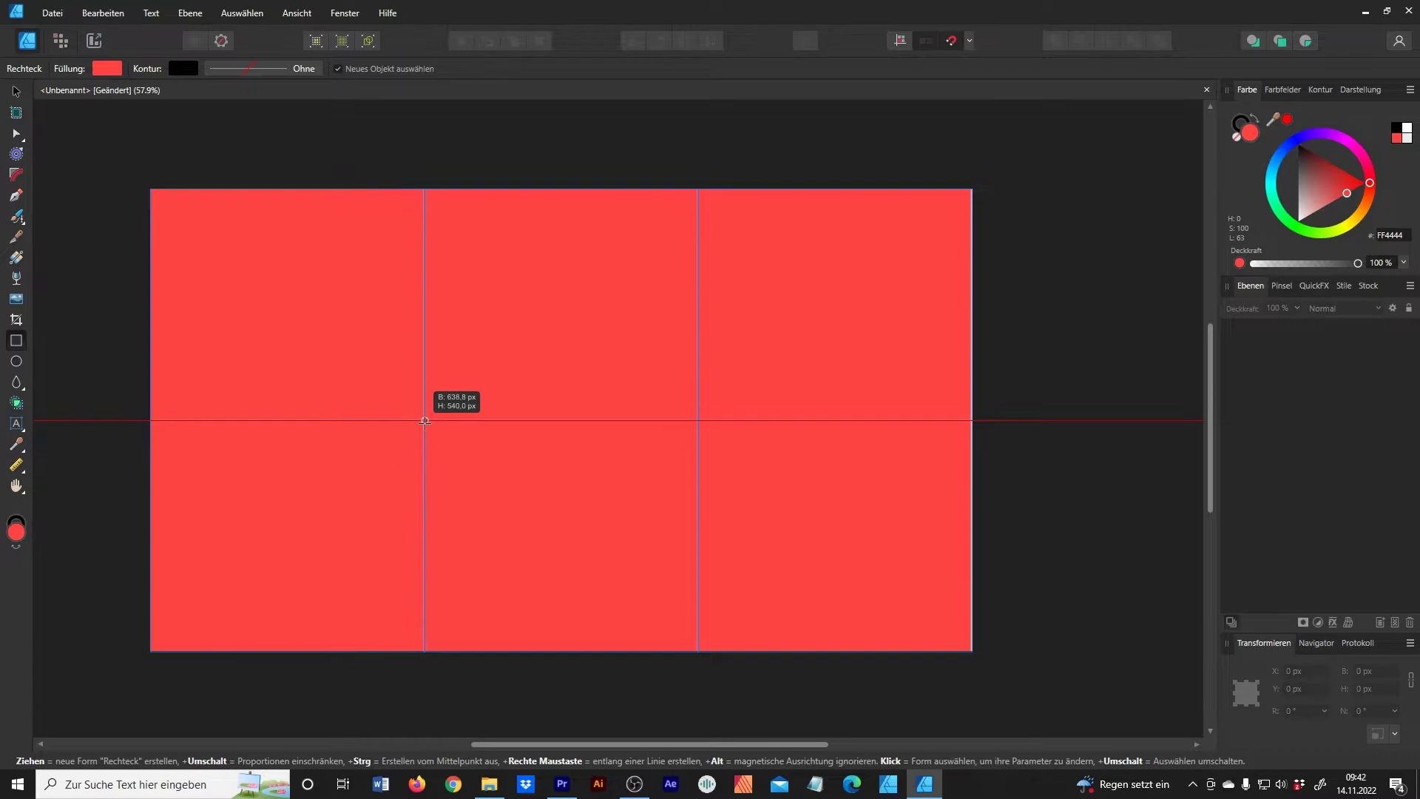
# Step: Stretch the grid's right edge flush with the page so it measures 1920 × 1080 px
pyautogui.moveTo(424, 421); pyautogui.dragTo(425, 421)
pyautogui.scroll(-1, 470, 588)
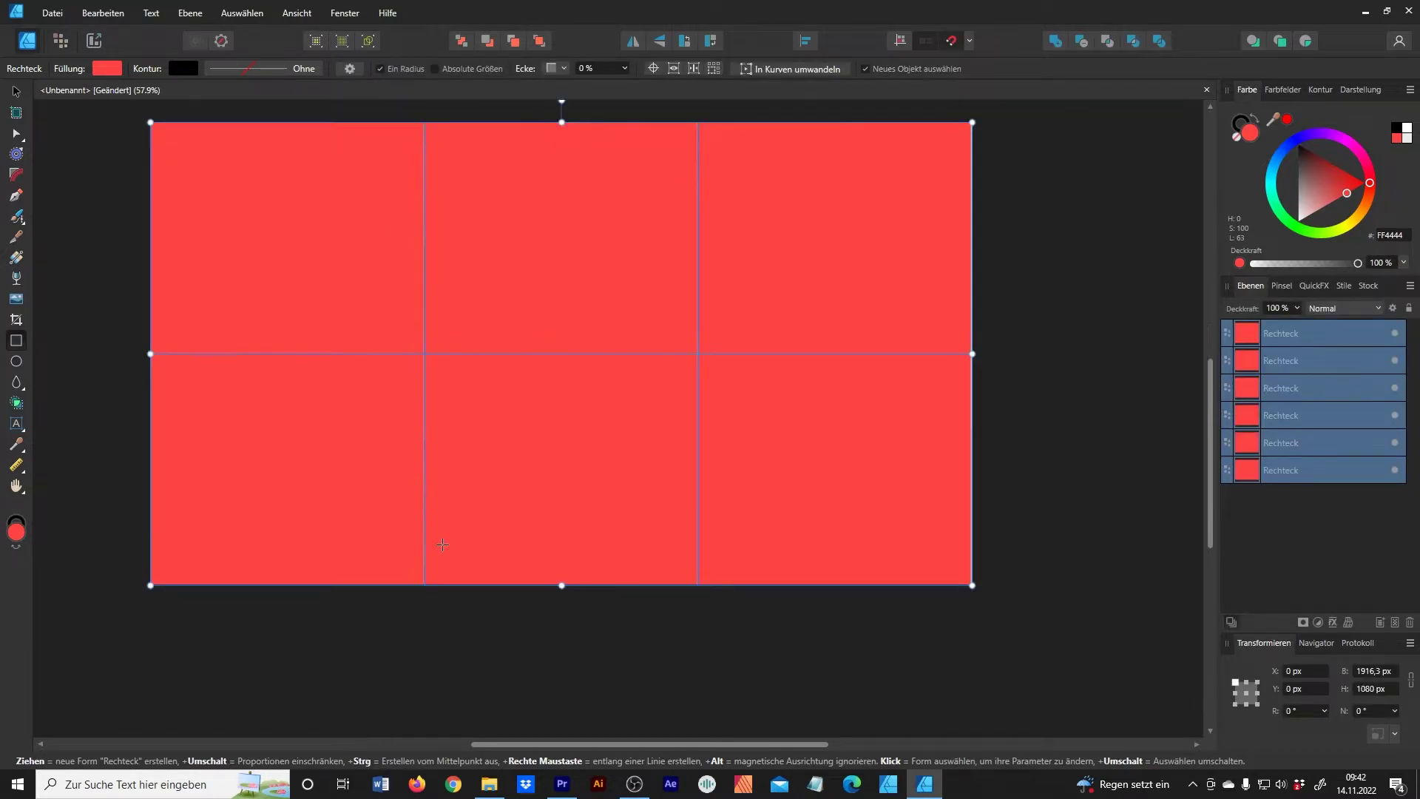
pyautogui.scroll(5, 469, 588)
pyautogui.scroll(-1, 642, 631)
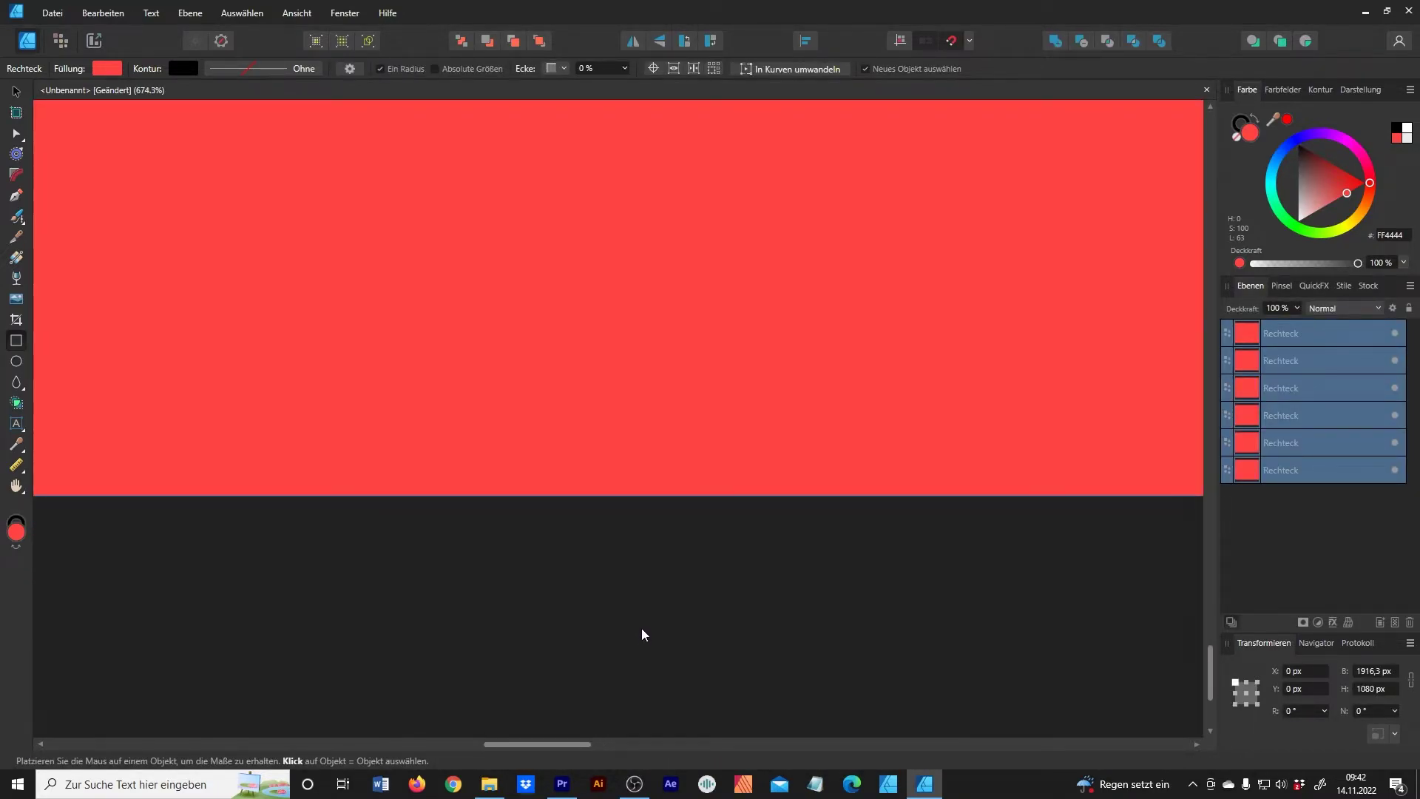
pyautogui.scroll(-1, 641, 628)
pyautogui.scroll(-1, 556, 581)
pyautogui.scroll(-2, 565, 589)
pyautogui.scroll(4, 875, 498)
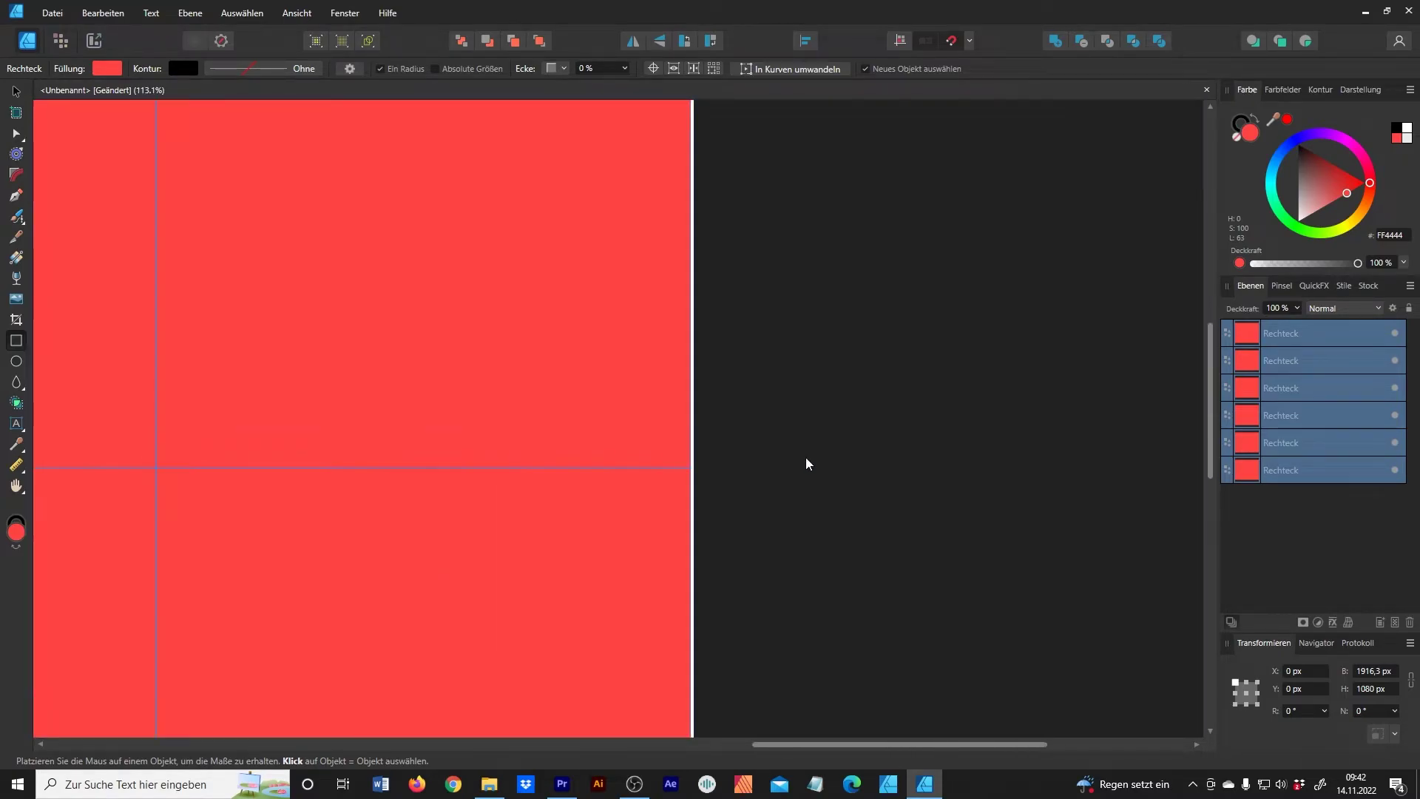
pyautogui.scroll(2, 806, 466)
pyautogui.scroll(3, 607, 588)
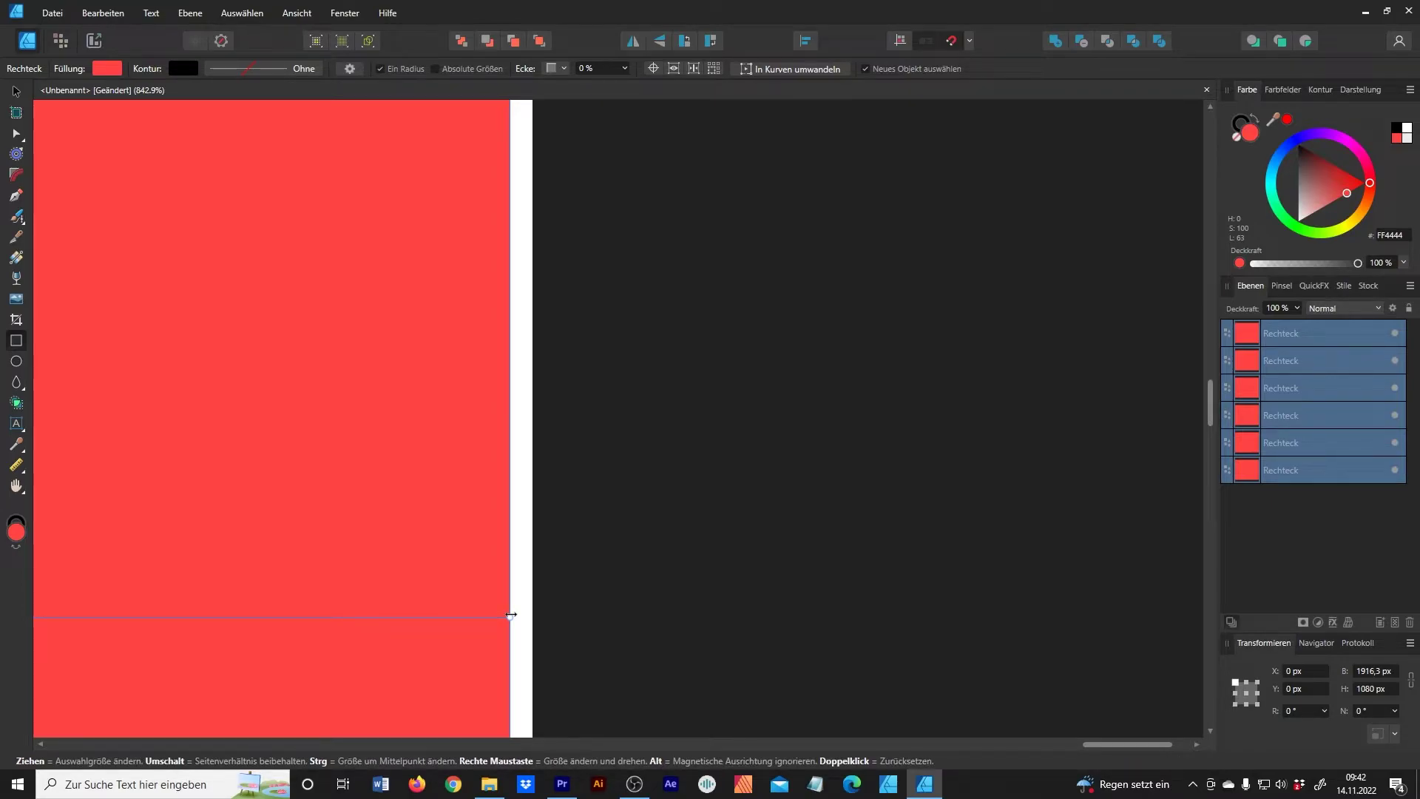
pyautogui.moveTo(511, 614); pyautogui.dragTo(533, 616)
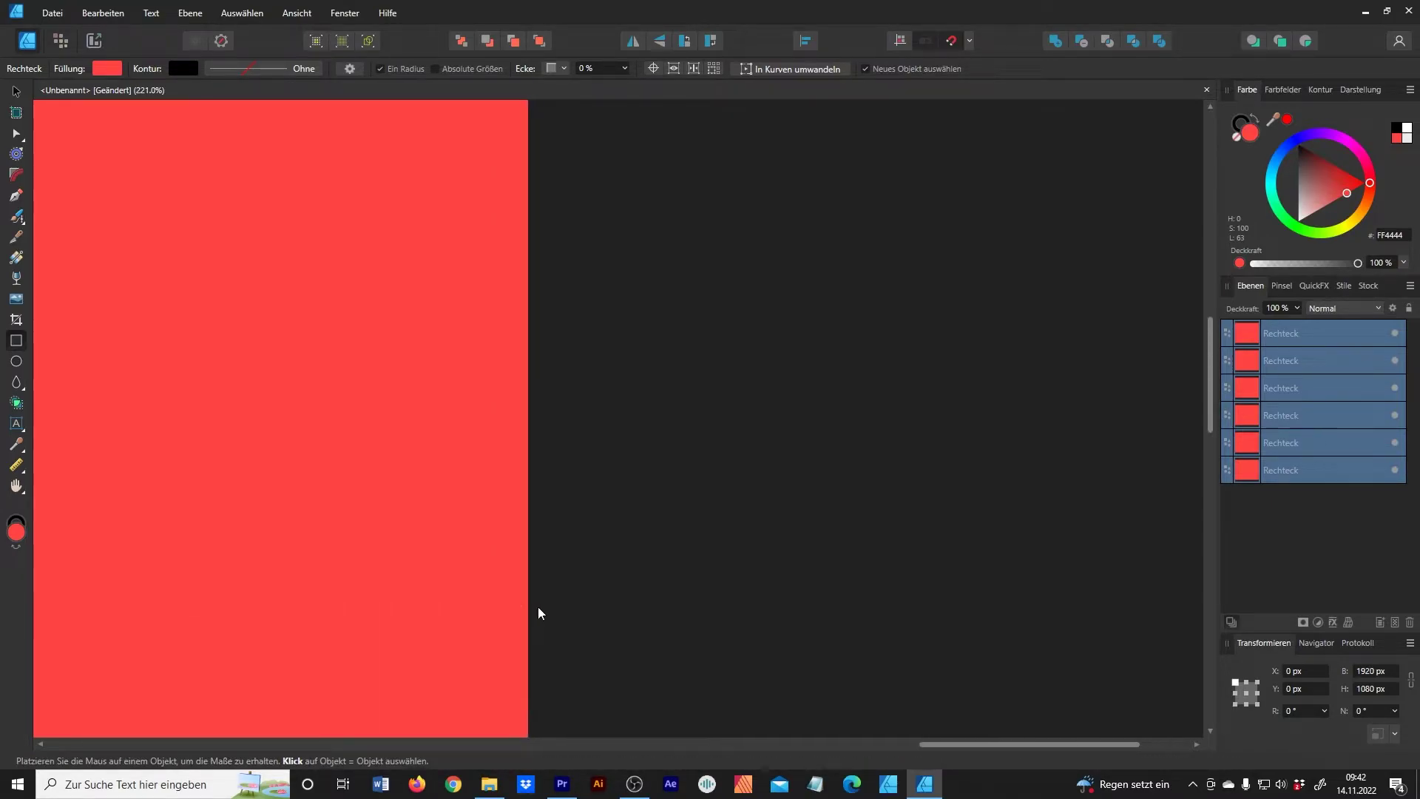
pyautogui.scroll(-10, 539, 612)
pyautogui.scroll(5, 660, 565)
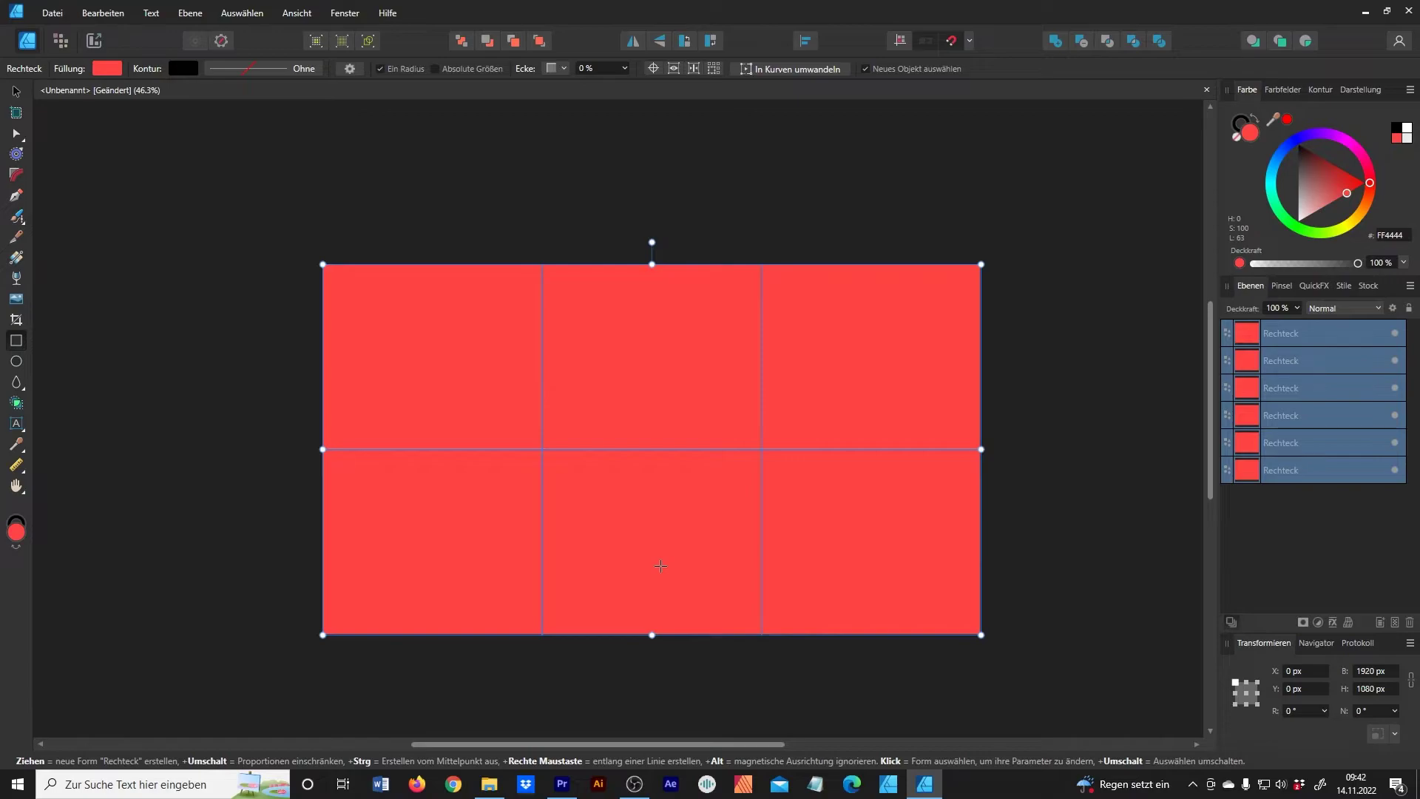
# Step: Keep the top-left tile red, colour top-middle blue and top-right yellow-green
pyautogui.press('v')
pyautogui.click(498, 366)
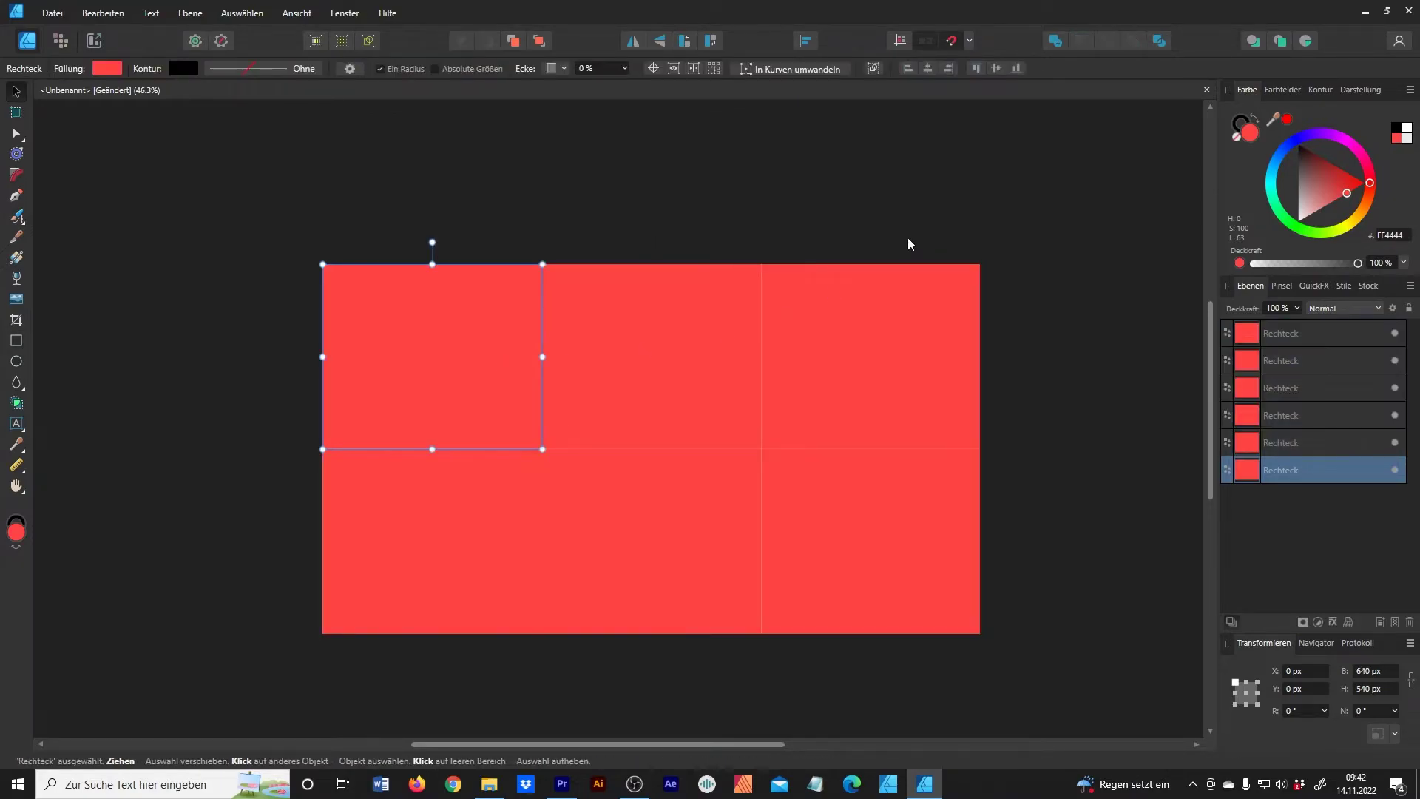
pyautogui.click(1291, 444)
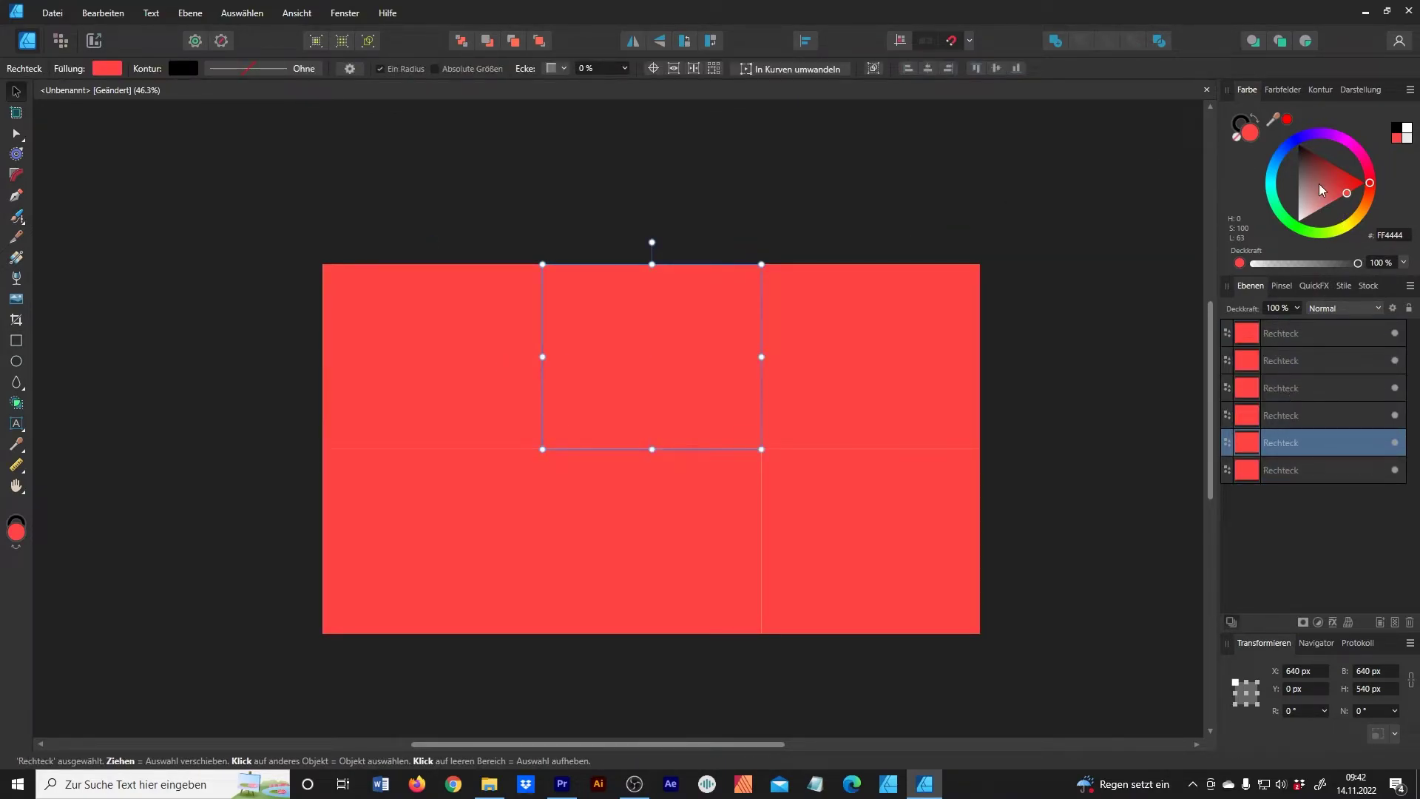
pyautogui.click(1281, 151)
pyautogui.click(950, 361)
pyautogui.click(1332, 232)
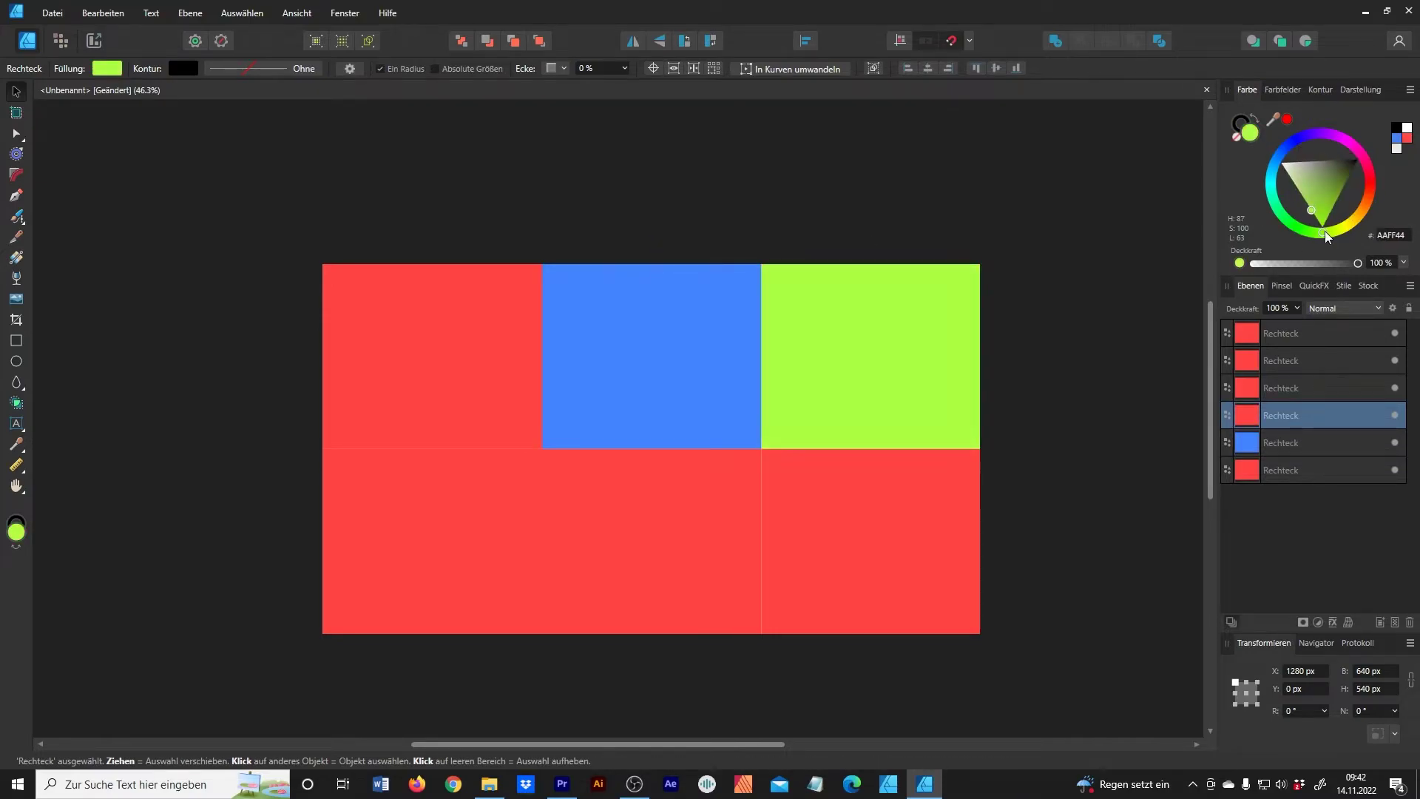
# Step: Colour the bottom row dark grey, magenta and cyan, then clear the selection
pyautogui.click(850, 532)
pyautogui.click(1271, 184)
pyautogui.click(723, 497)
pyautogui.click(1346, 139)
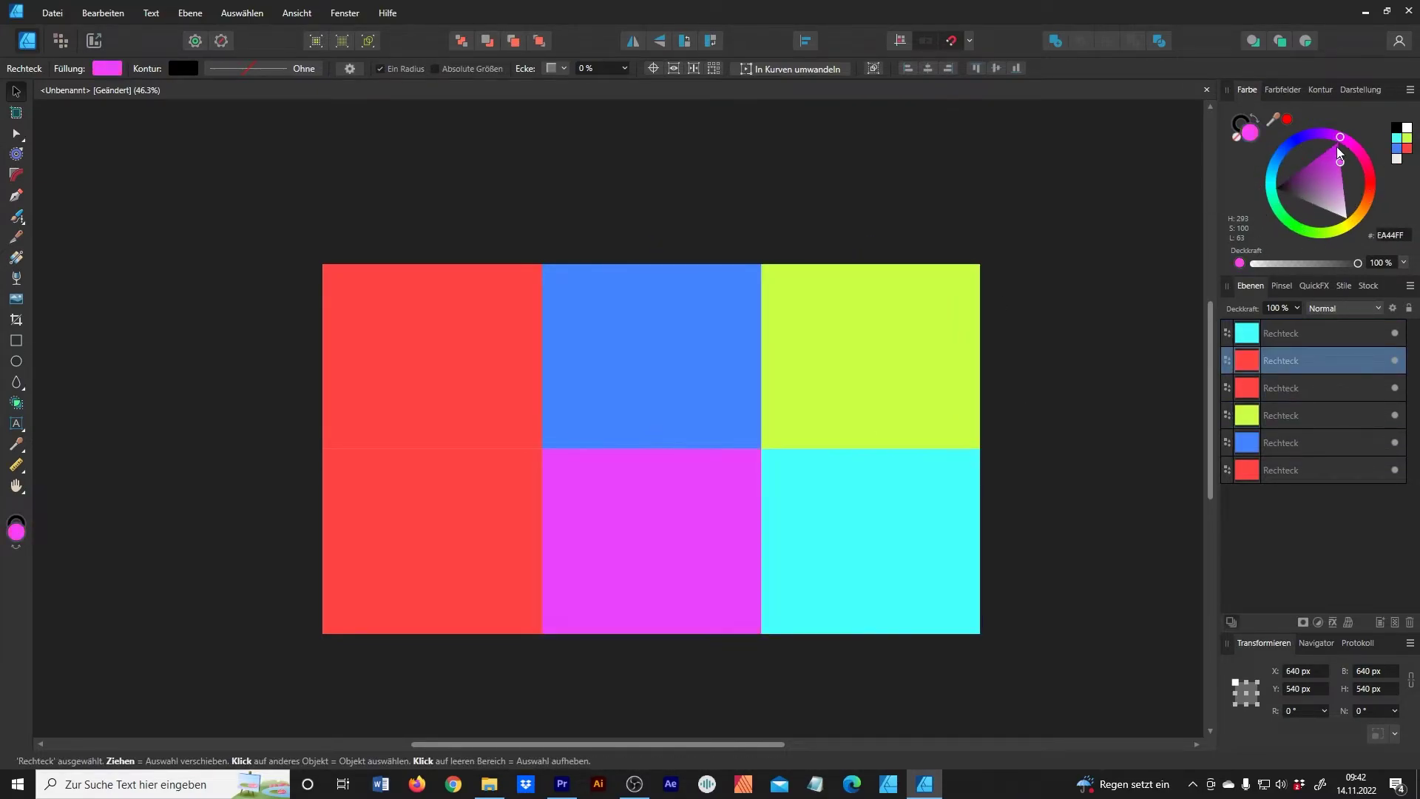
pyautogui.click(432, 540)
pyautogui.click(1340, 196)
pyautogui.click(1302, 333)
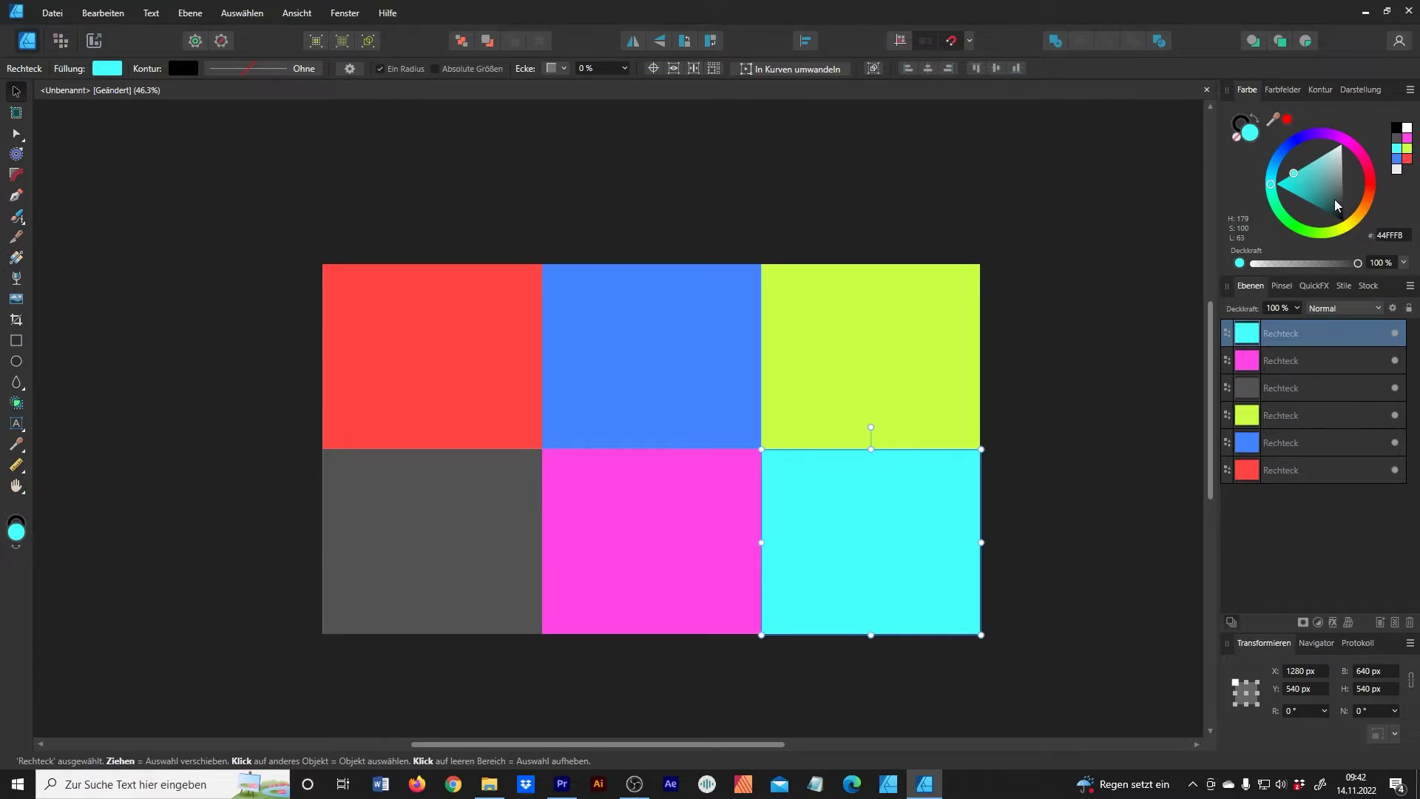
pyautogui.click(1117, 446)
pyautogui.moveTo(1139, 447); pyautogui.dragTo(1070, 444)
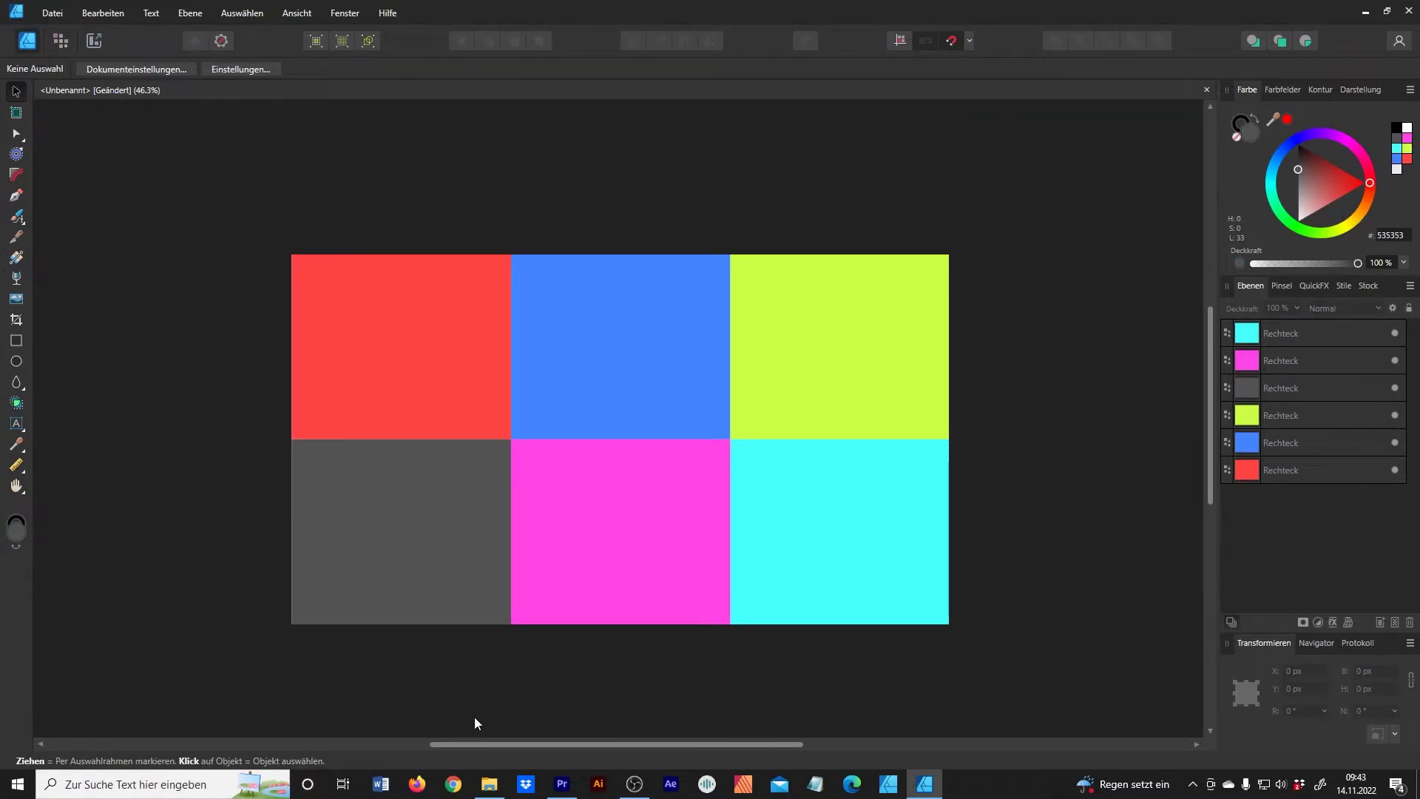
# Step: Drag all six photos from the quickgrip folder onto the Affinity Designer canvas
pyautogui.click(488, 784)
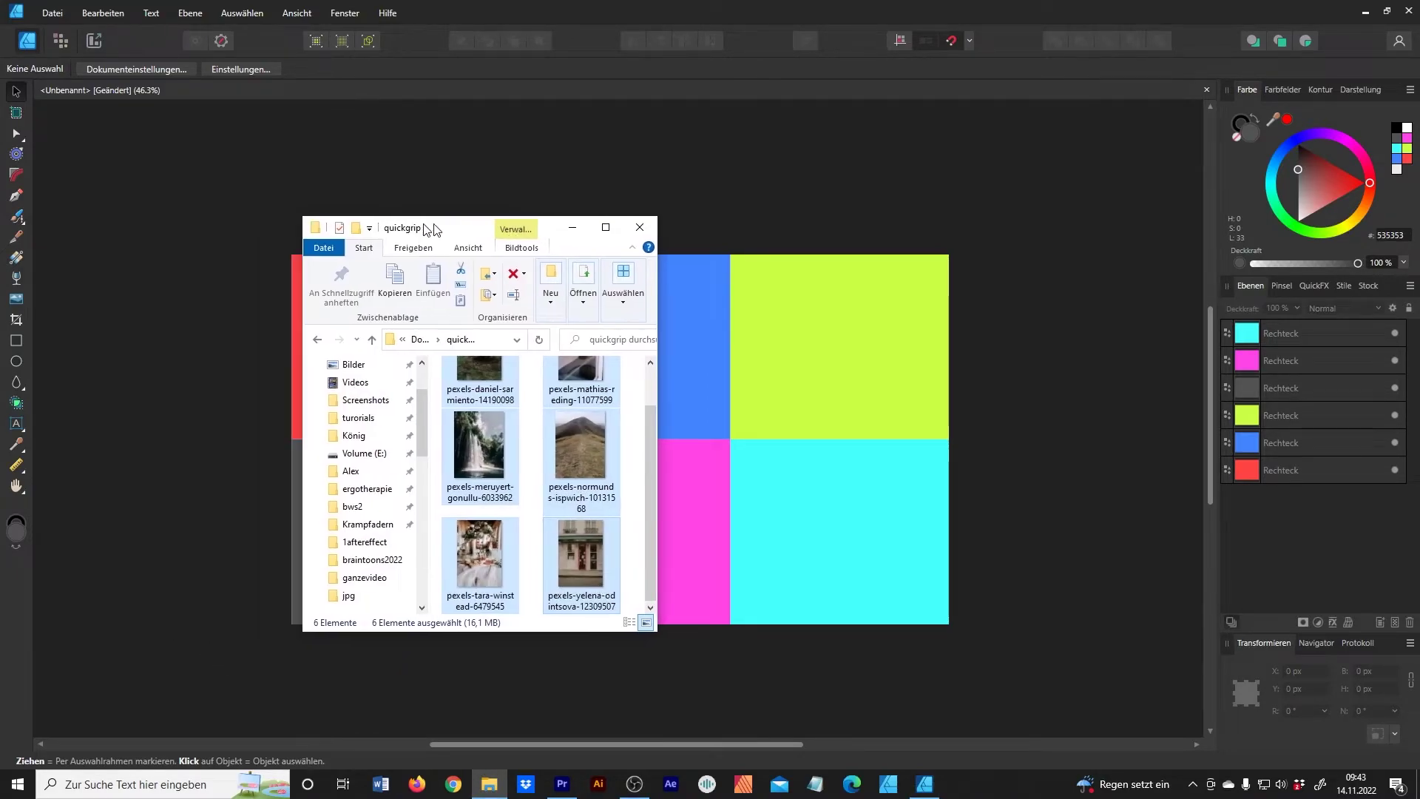
pyautogui.moveTo(318, 227); pyautogui.dragTo(800, 223)
pyautogui.hotkey('ctrl', 'a')
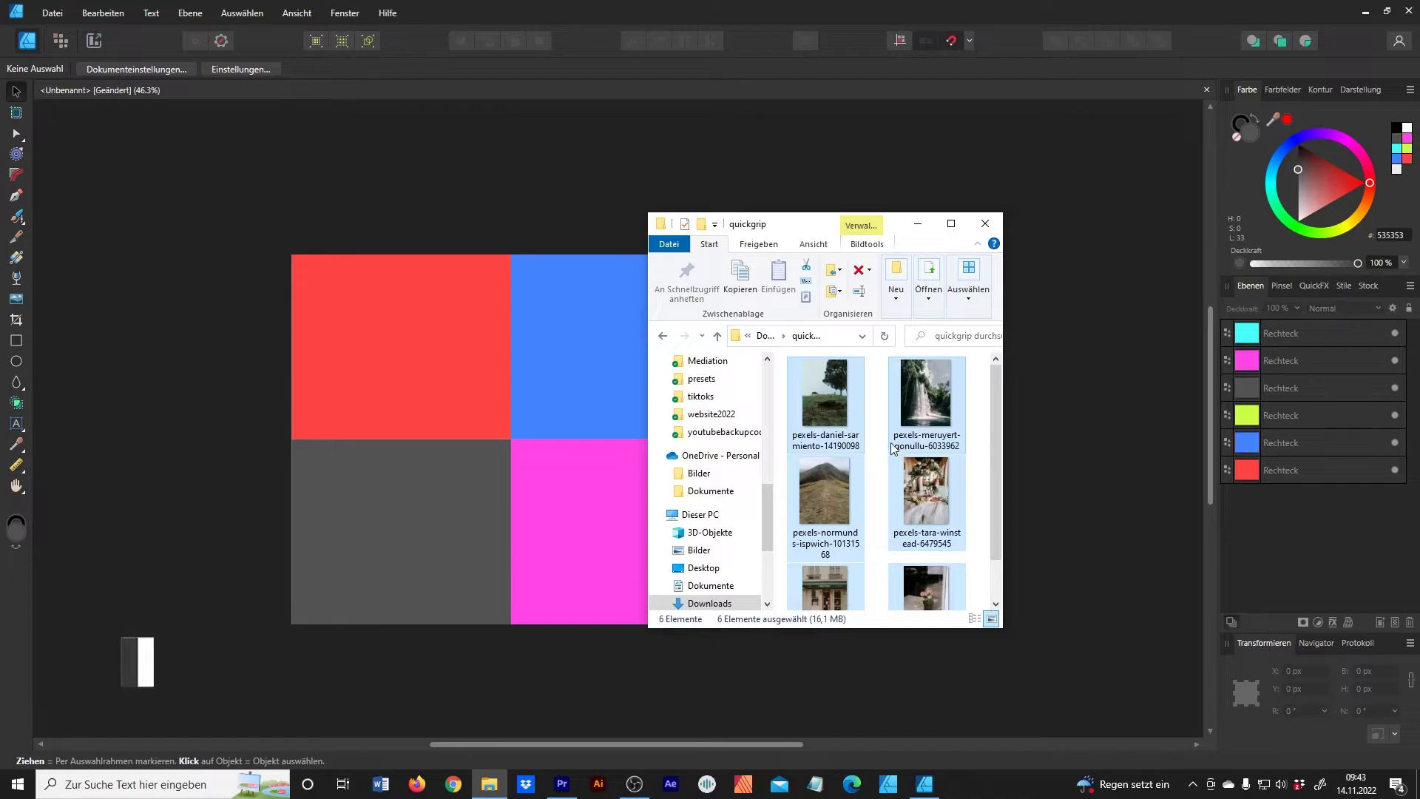
pyautogui.moveTo(834, 412)
pyautogui.mouseDown()
pyautogui.moveTo(227, 235)
pyautogui.moveTo(69, 251)
pyautogui.mouseUp()
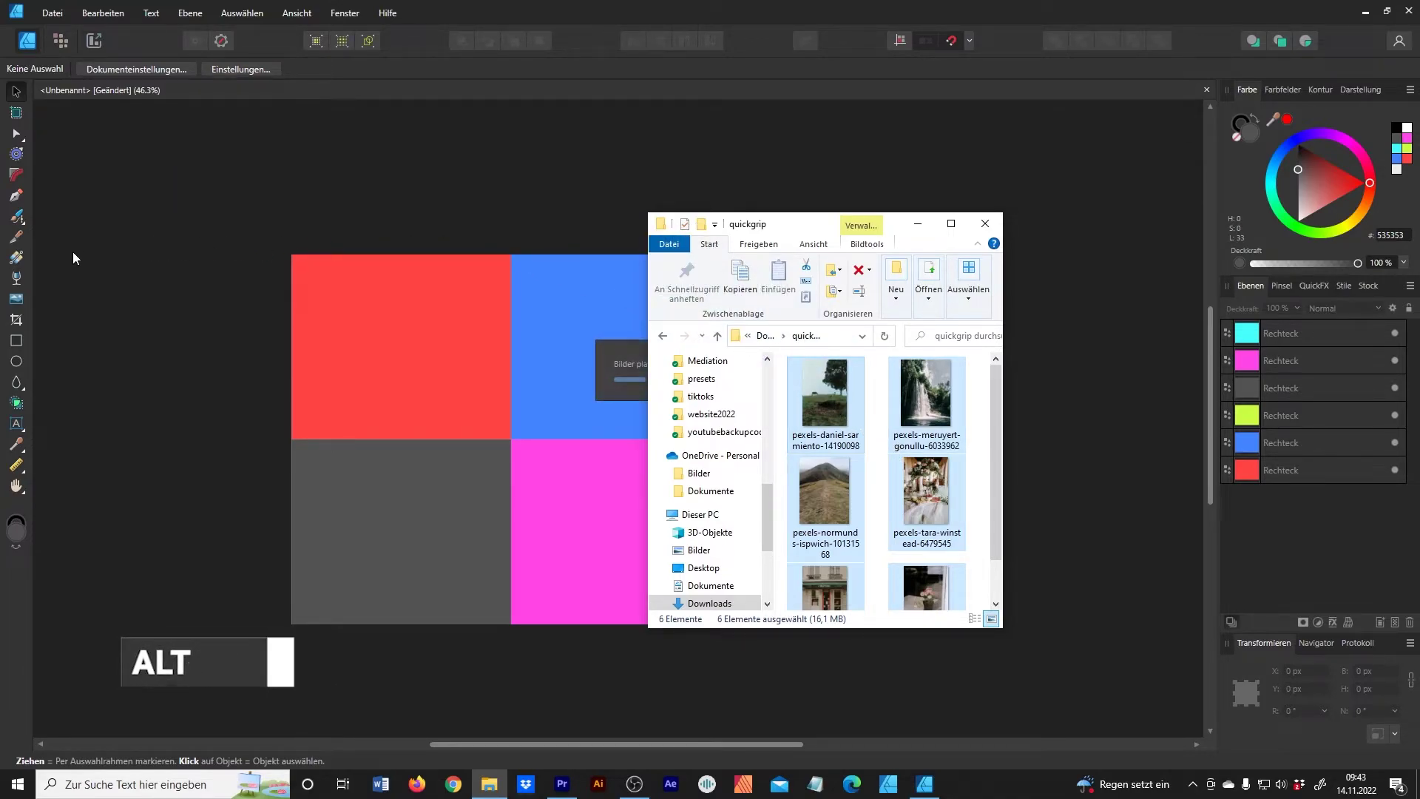
pyautogui.click(918, 223)
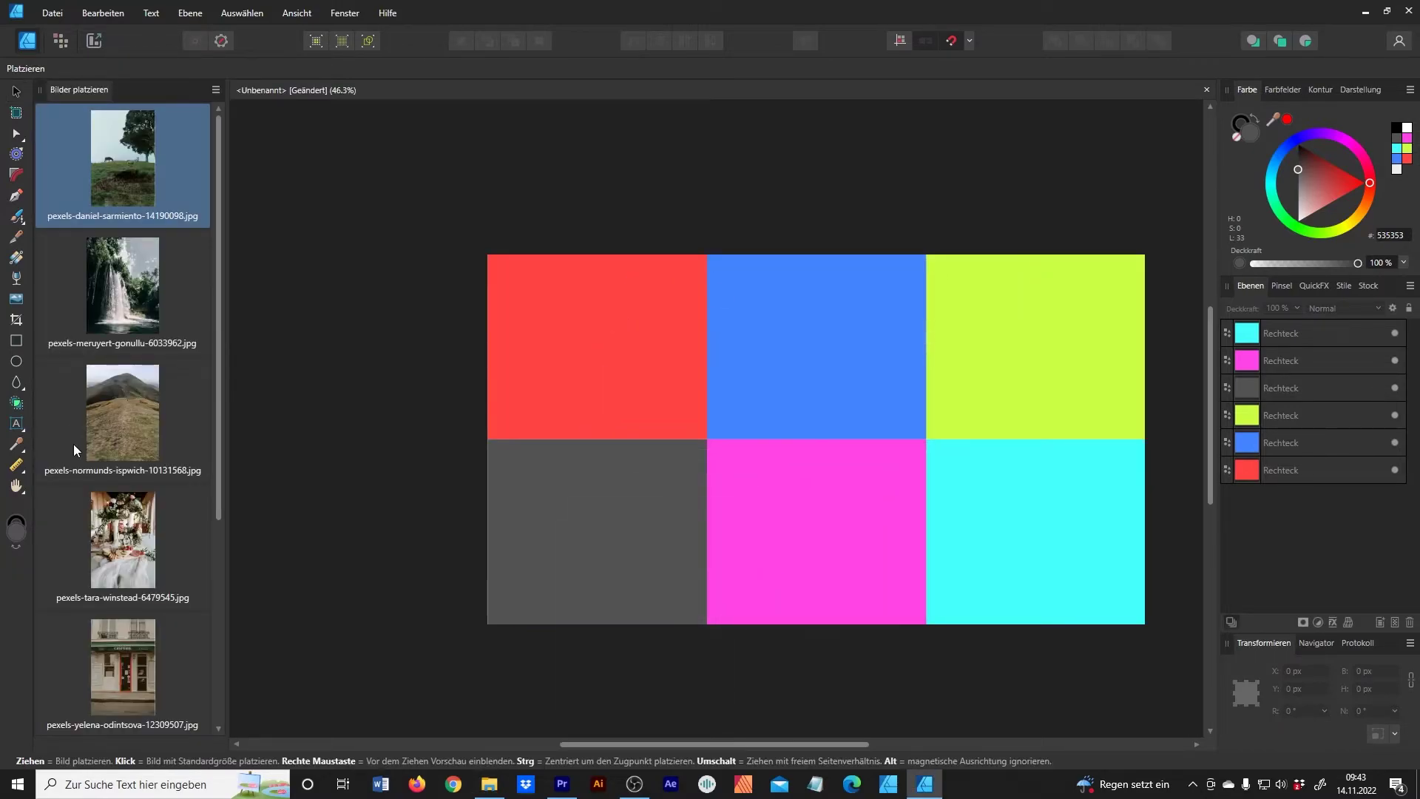
# Step: With 'Insert inside selection' on, place the tree-and-horses photo into the top-left rectangle
pyautogui.scroll(-3, 145, 184)
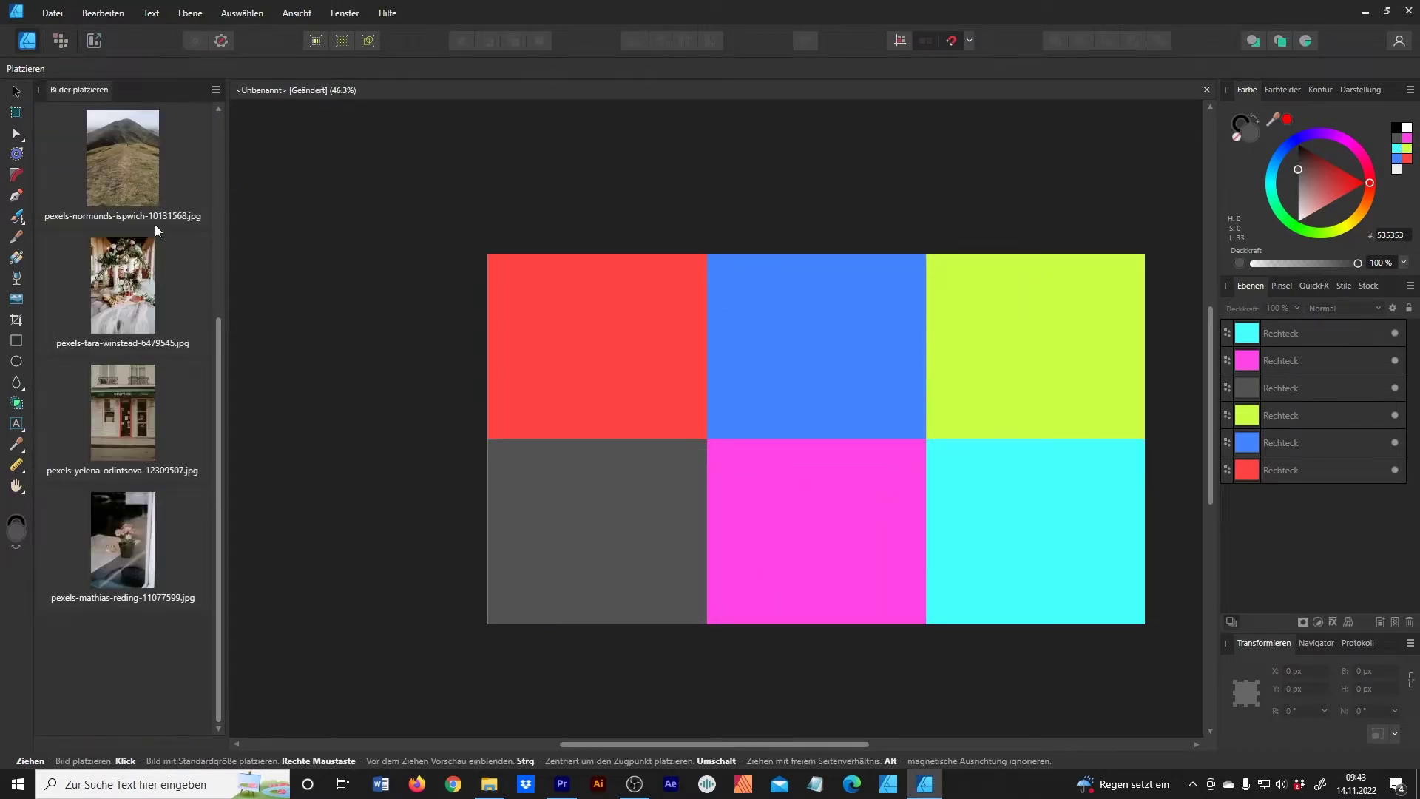
pyautogui.scroll(3, 154, 237)
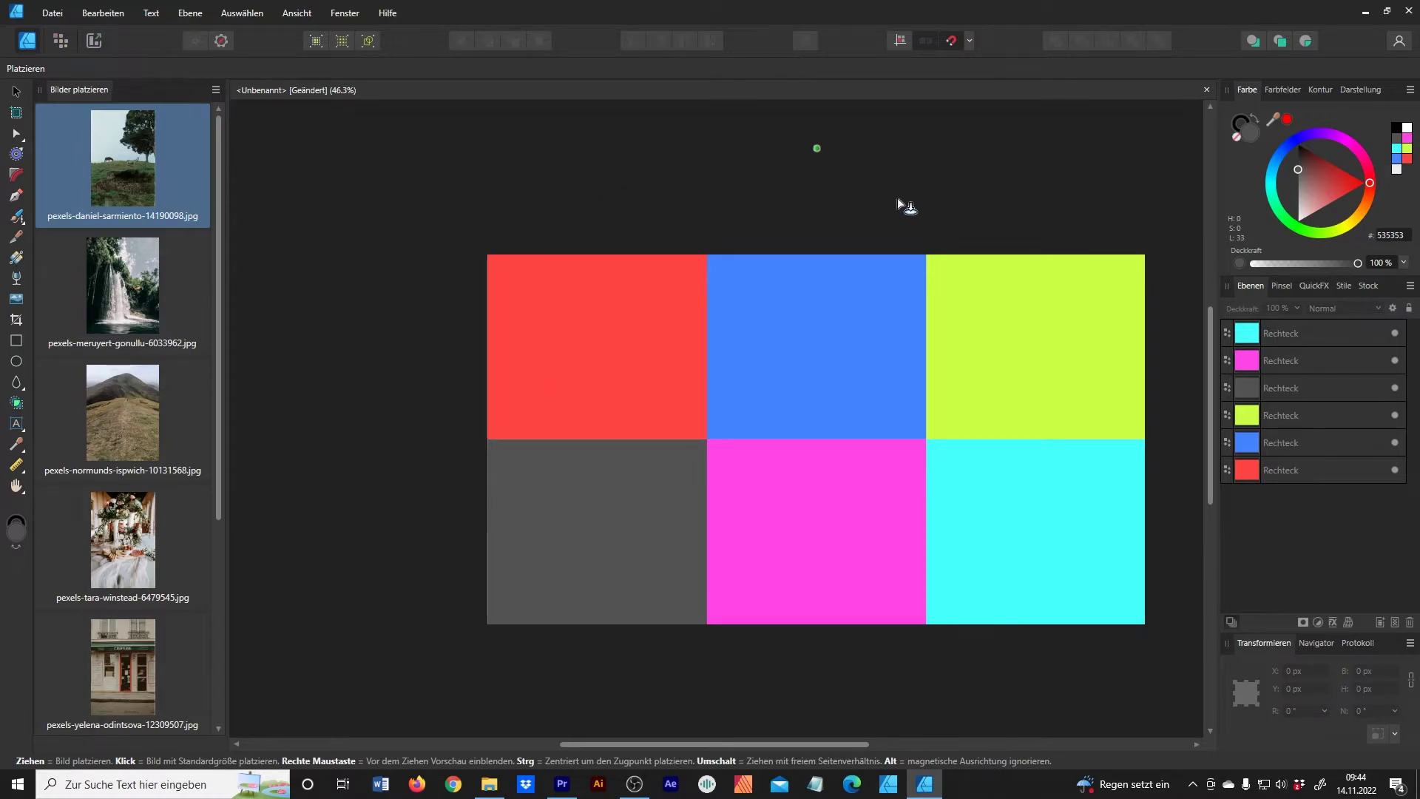
pyautogui.click(1274, 478)
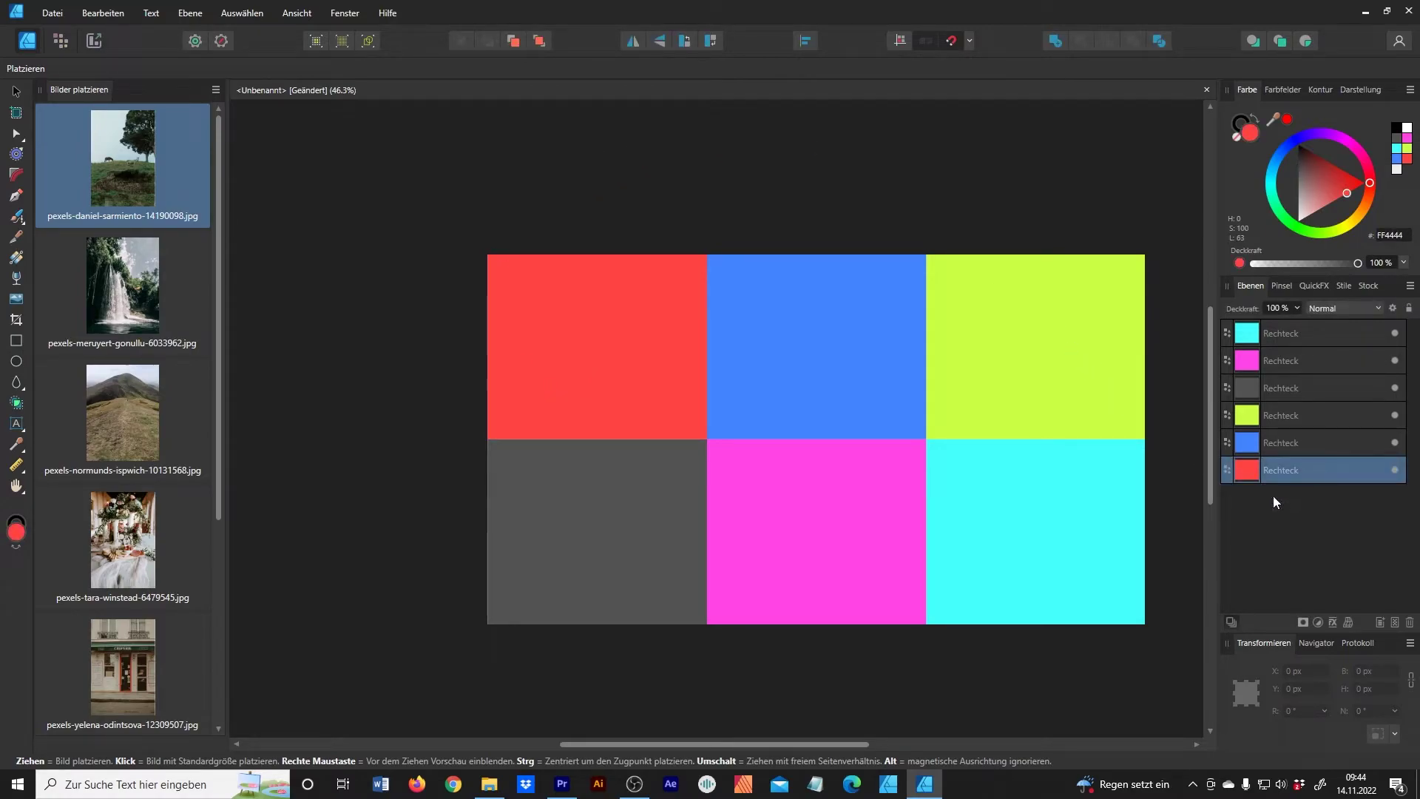
pyautogui.click(1304, 45)
pyautogui.moveTo(467, 228)
pyautogui.mouseDown()
pyautogui.moveTo(742, 485)
pyautogui.moveTo(791, 567)
pyautogui.moveTo(784, 556)
pyautogui.mouseUp()
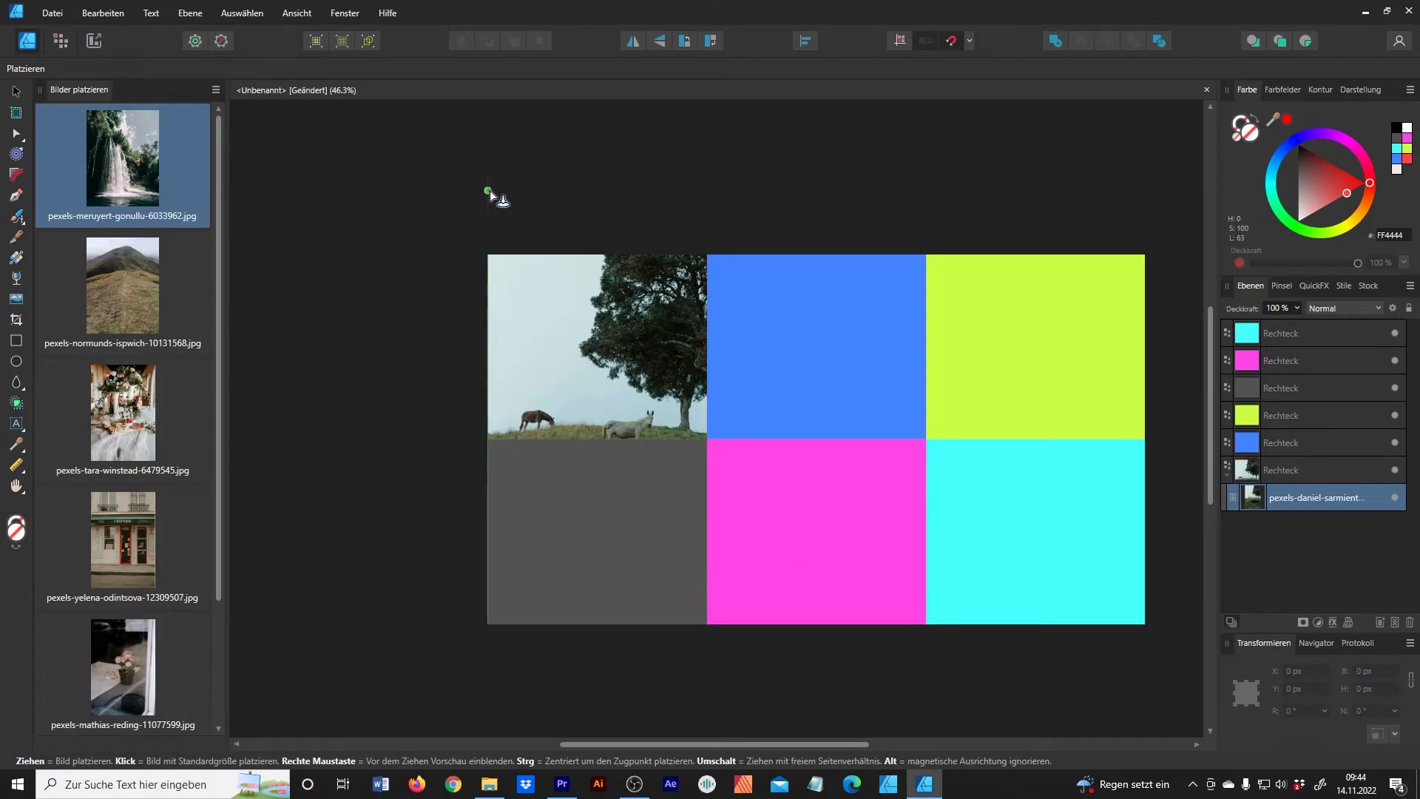
# Step: Place the mountain photo in the top-middle cell and the waterfall in the top-right cell
pyautogui.click(1322, 445)
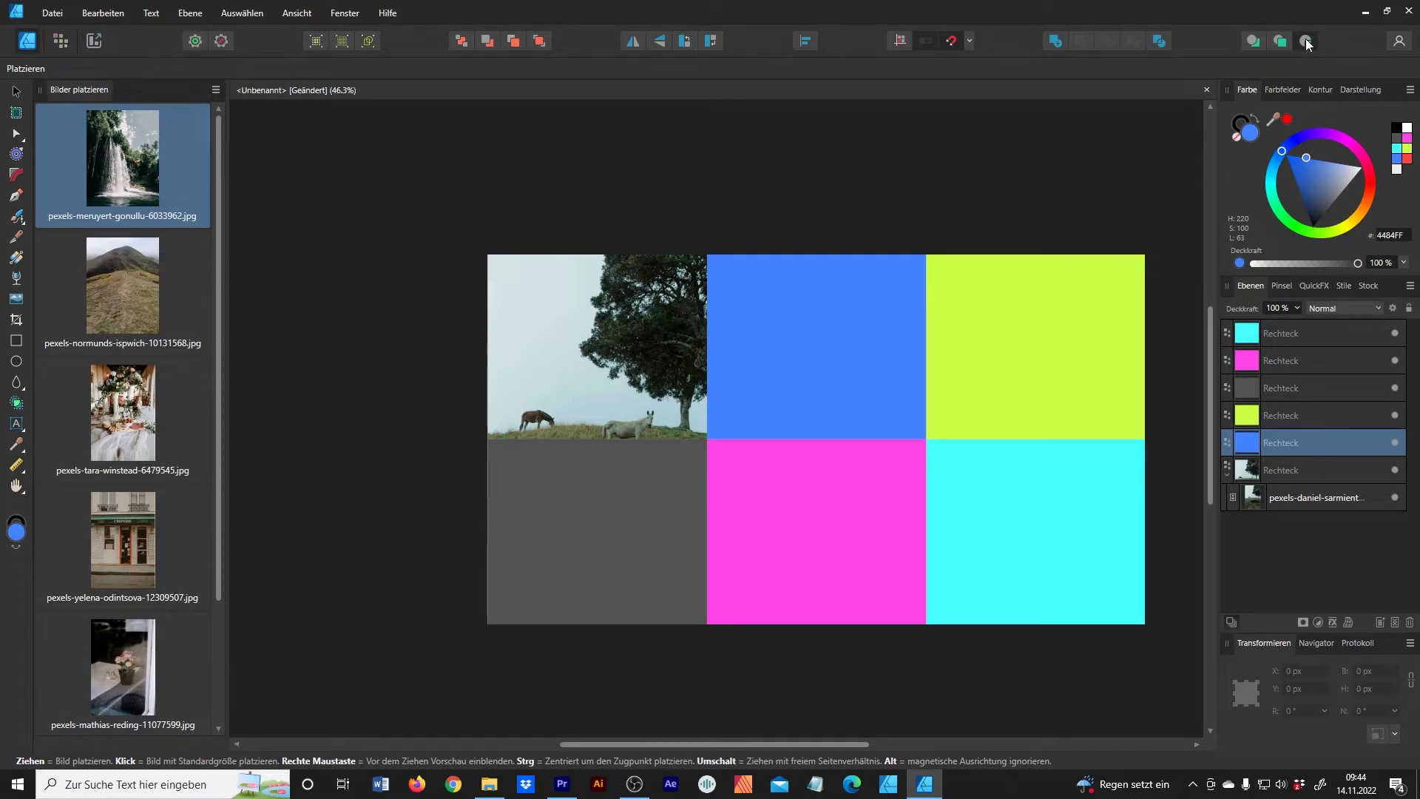
pyautogui.click(127, 300)
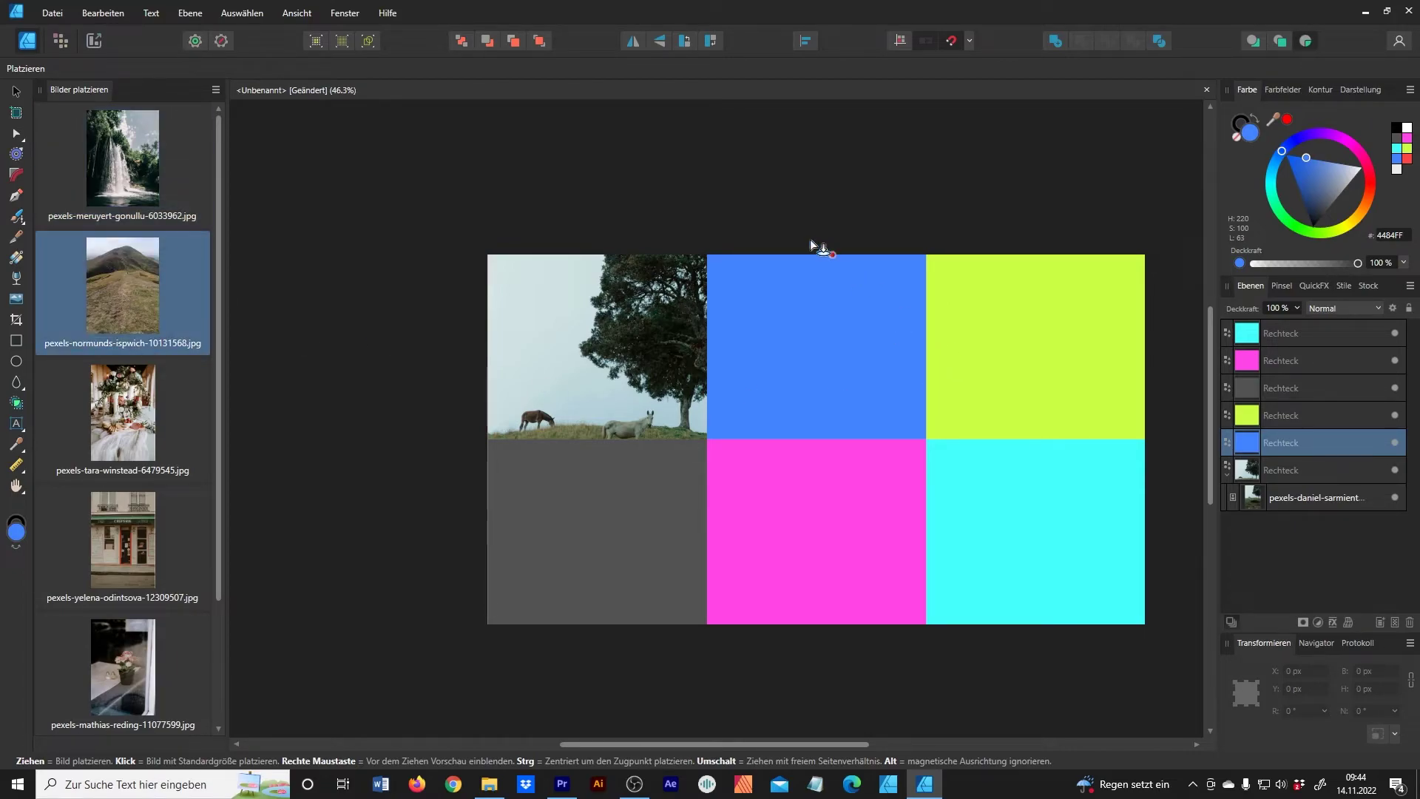
pyautogui.moveTo(680, 201); pyautogui.dragTo(1002, 525)
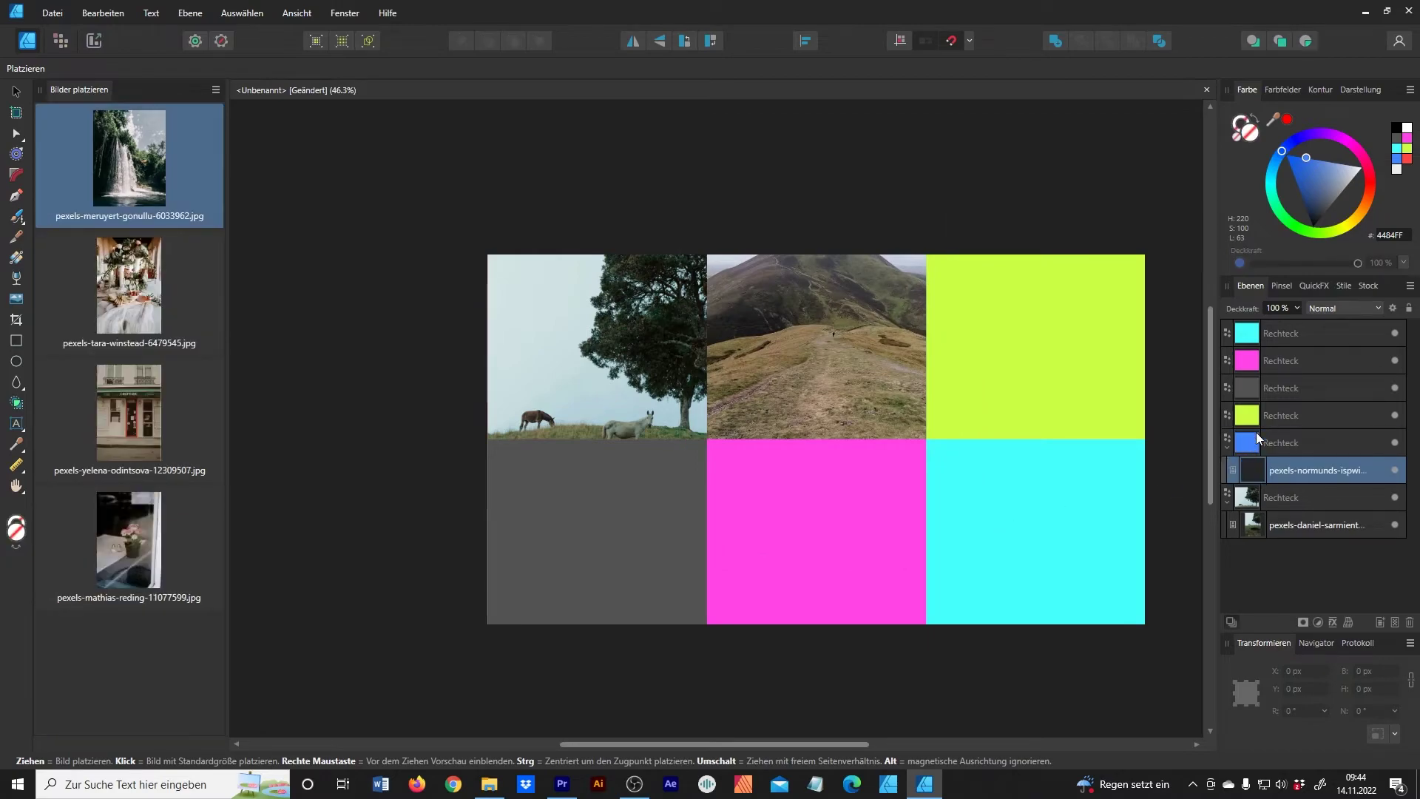
pyautogui.click(1280, 415)
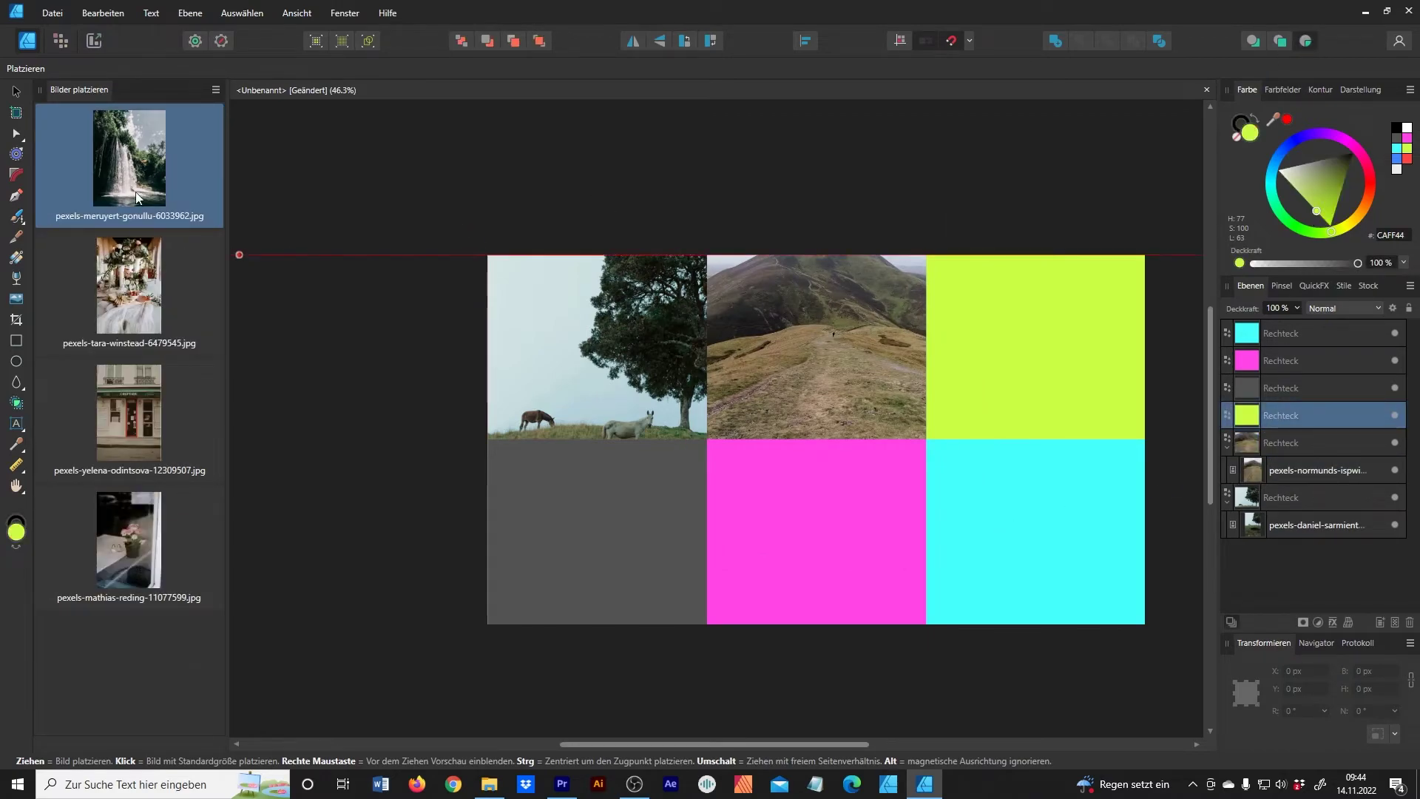
pyautogui.moveTo(914, 200); pyautogui.dragTo(1221, 510)
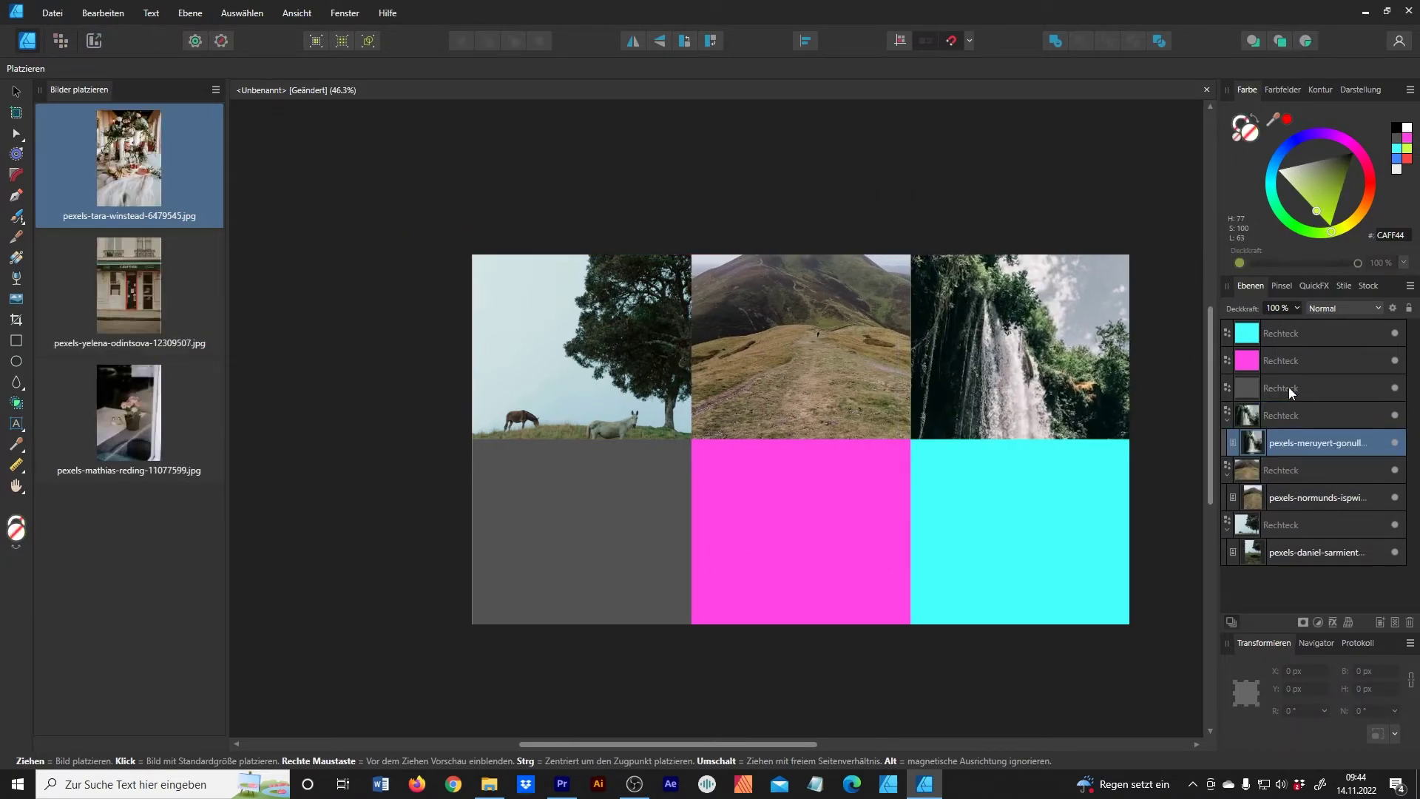
# Step: Place the flower arrangement, creperie and pink flowers photos into the bottom-row cells
pyautogui.click(1280, 388)
pyautogui.moveTo(454, 412); pyautogui.dragTo(739, 704)
pyautogui.click(1280, 360)
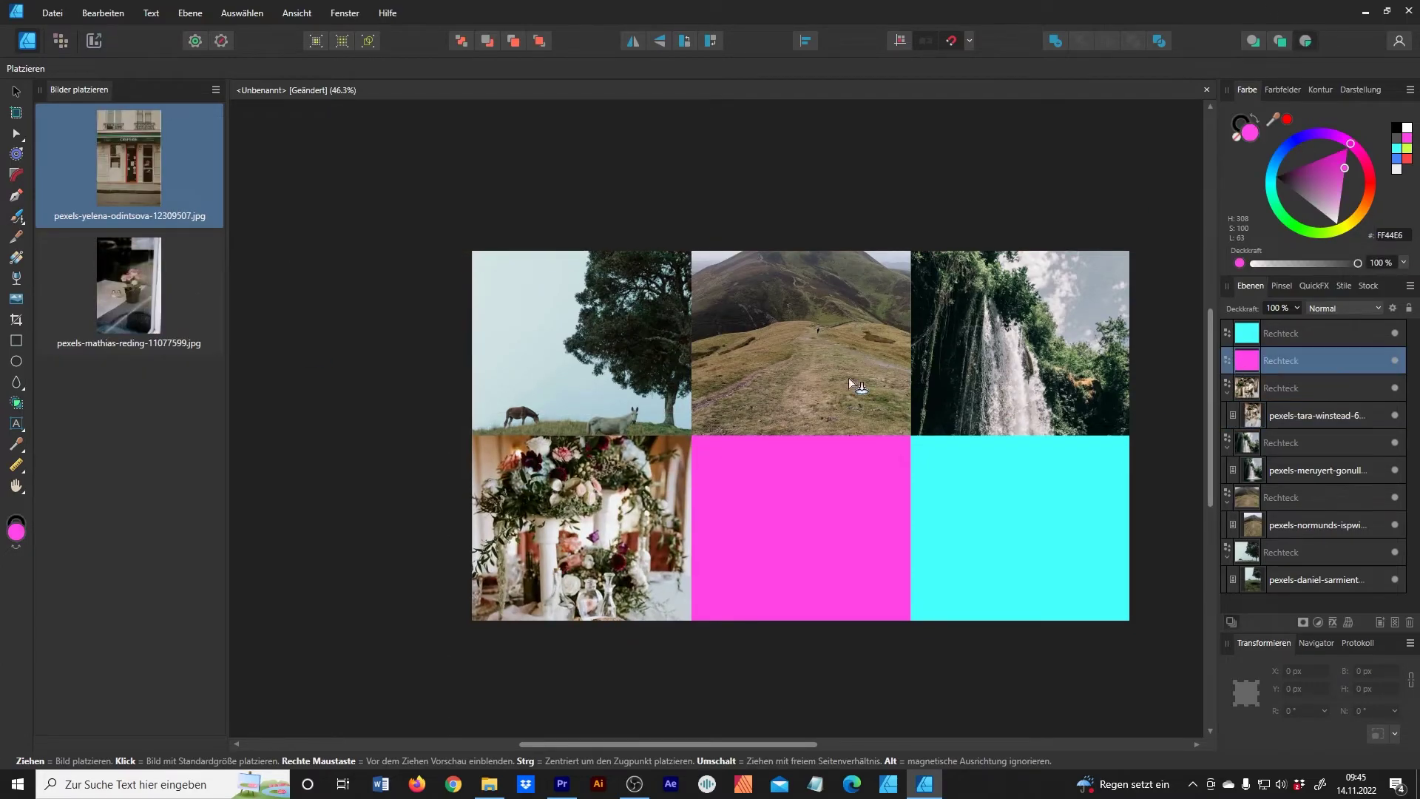
pyautogui.moveTo(681, 435); pyautogui.dragTo(953, 678)
pyautogui.click(1315, 334)
pyautogui.moveTo(899, 406); pyautogui.dragTo(1170, 621)
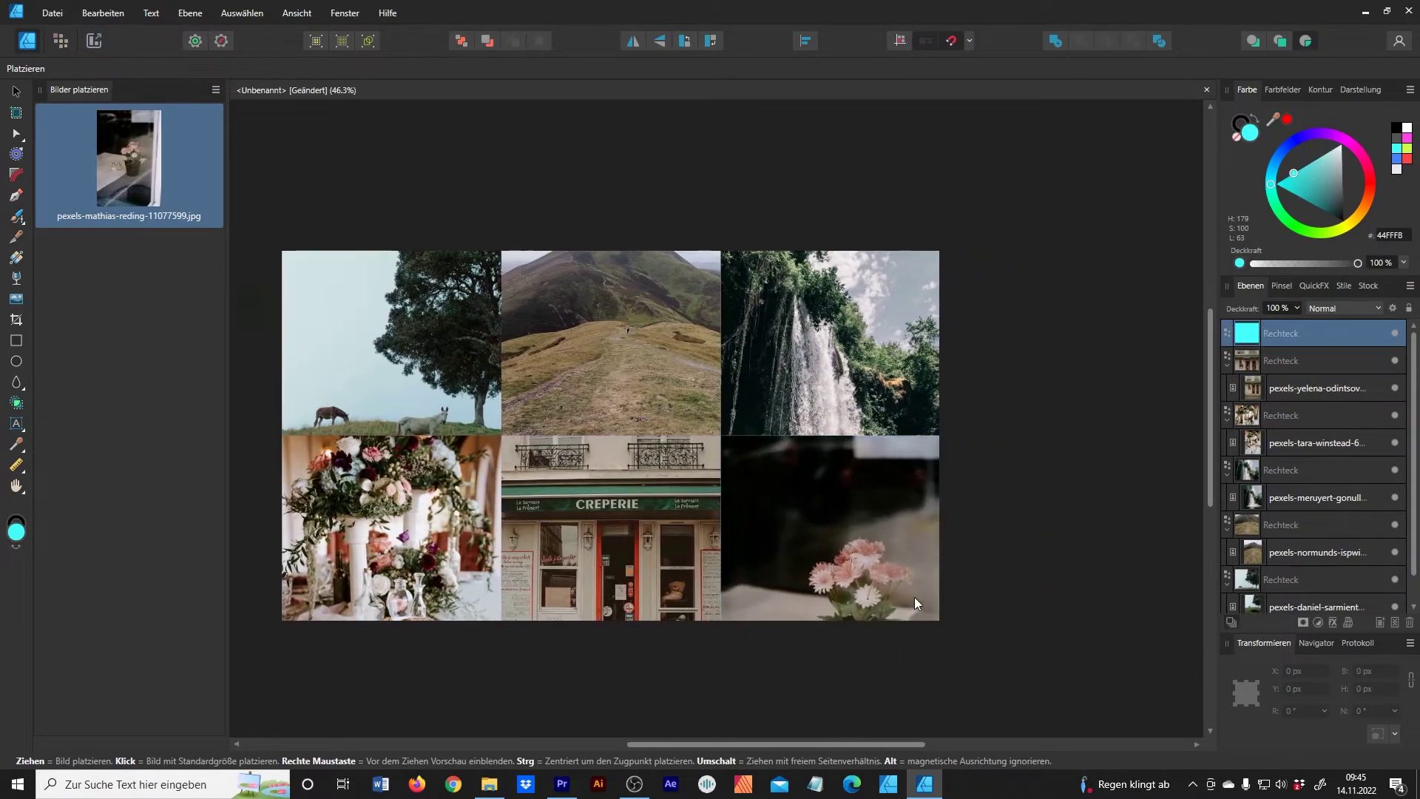
# Step: Shift the horse photo up-left and enlarge it to about 843.9 × 1265.9 px in its top-left frame
pyautogui.press('m')
pyautogui.scroll(1, 946, 502)
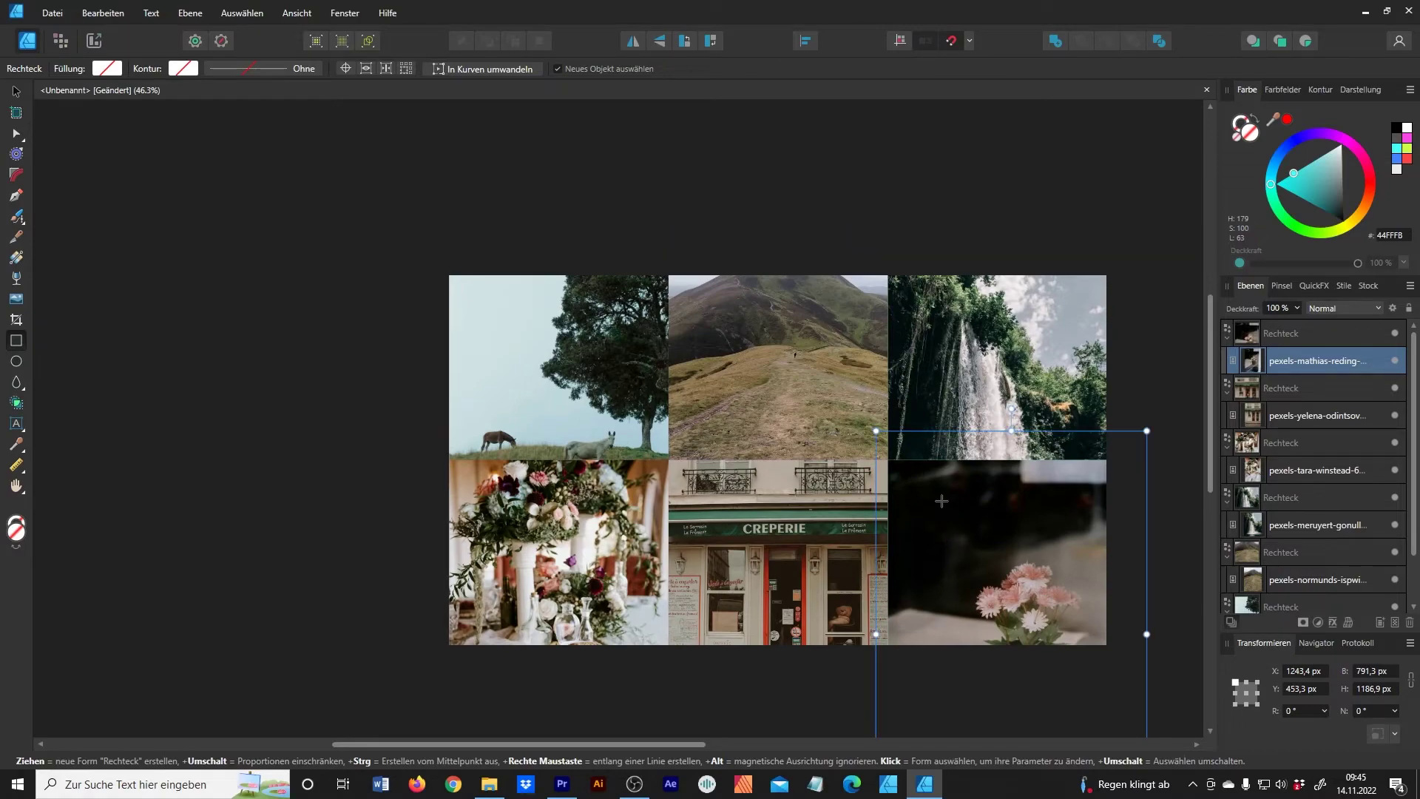
pyautogui.press('v')
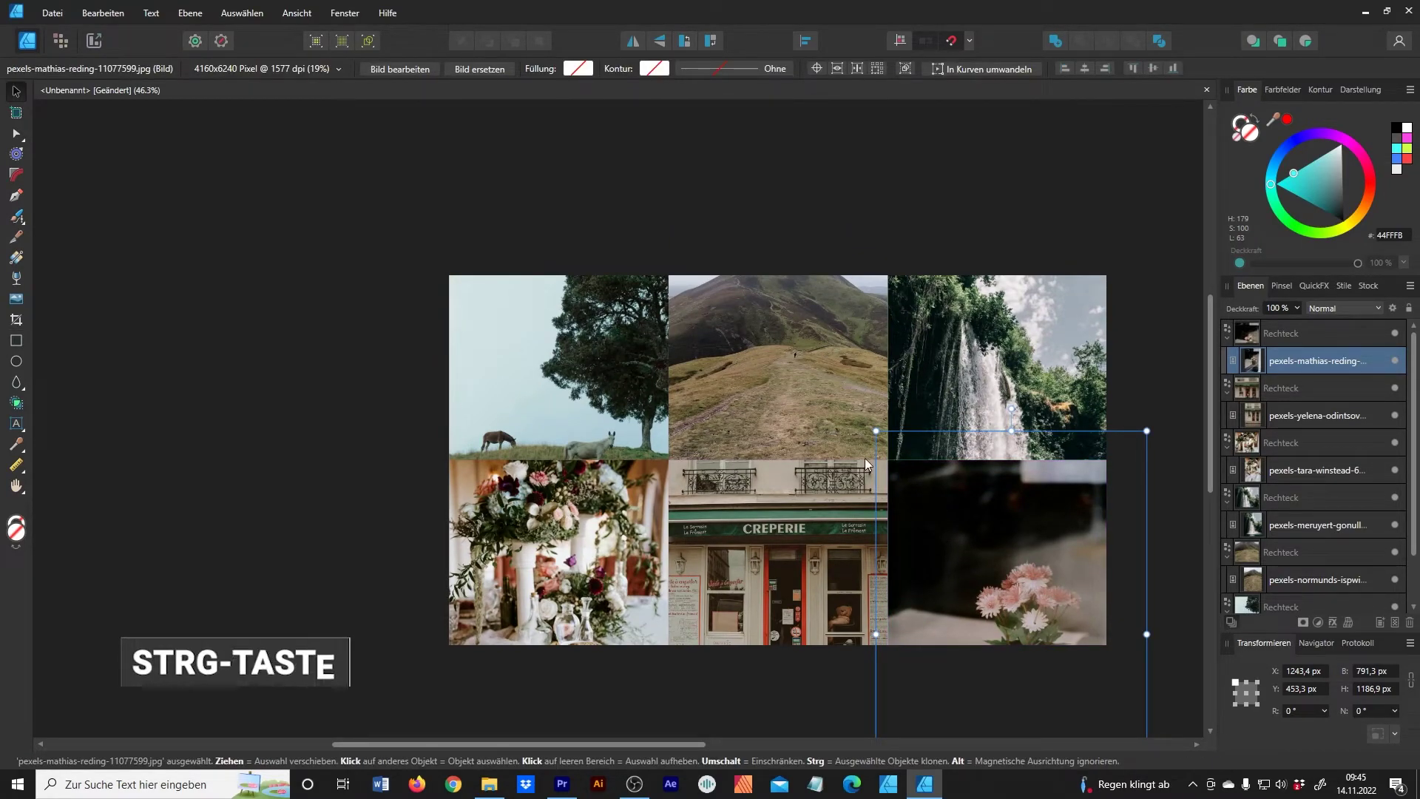
pyautogui.click(232, 446)
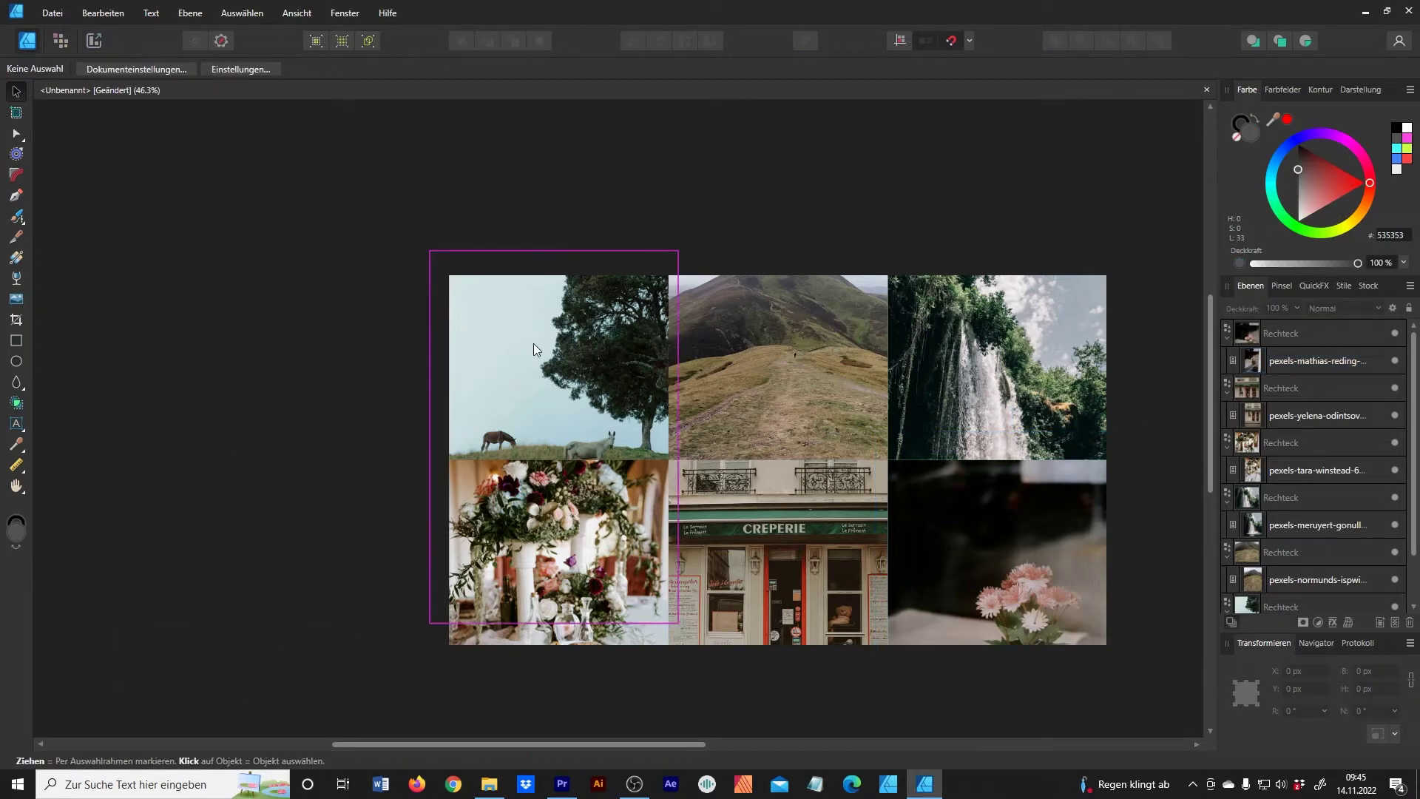
pyautogui.moveTo(534, 343); pyautogui.dragTo(526, 300)
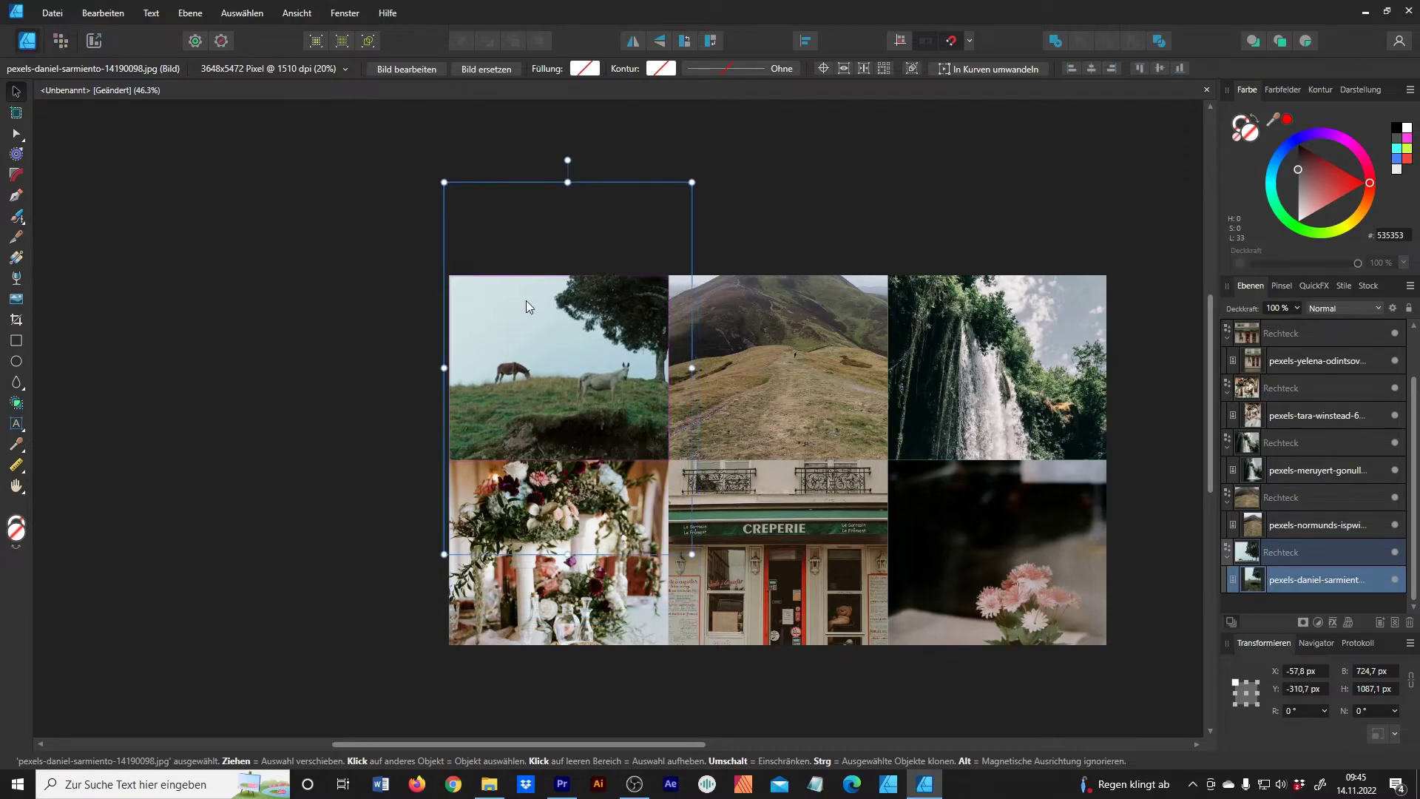
pyautogui.moveTo(525, 300); pyautogui.dragTo(492, 262)
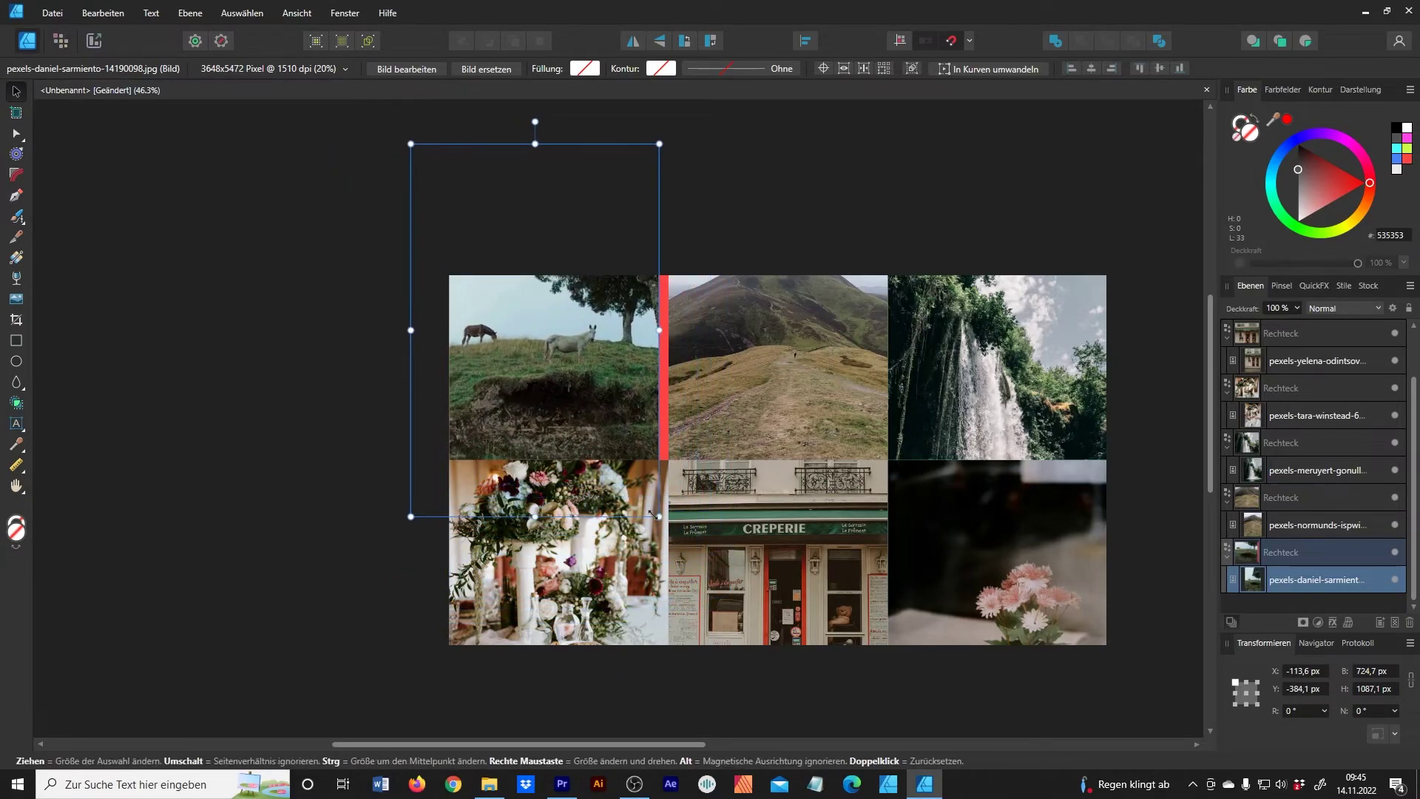
pyautogui.moveTo(652, 513); pyautogui.dragTo(730, 551)
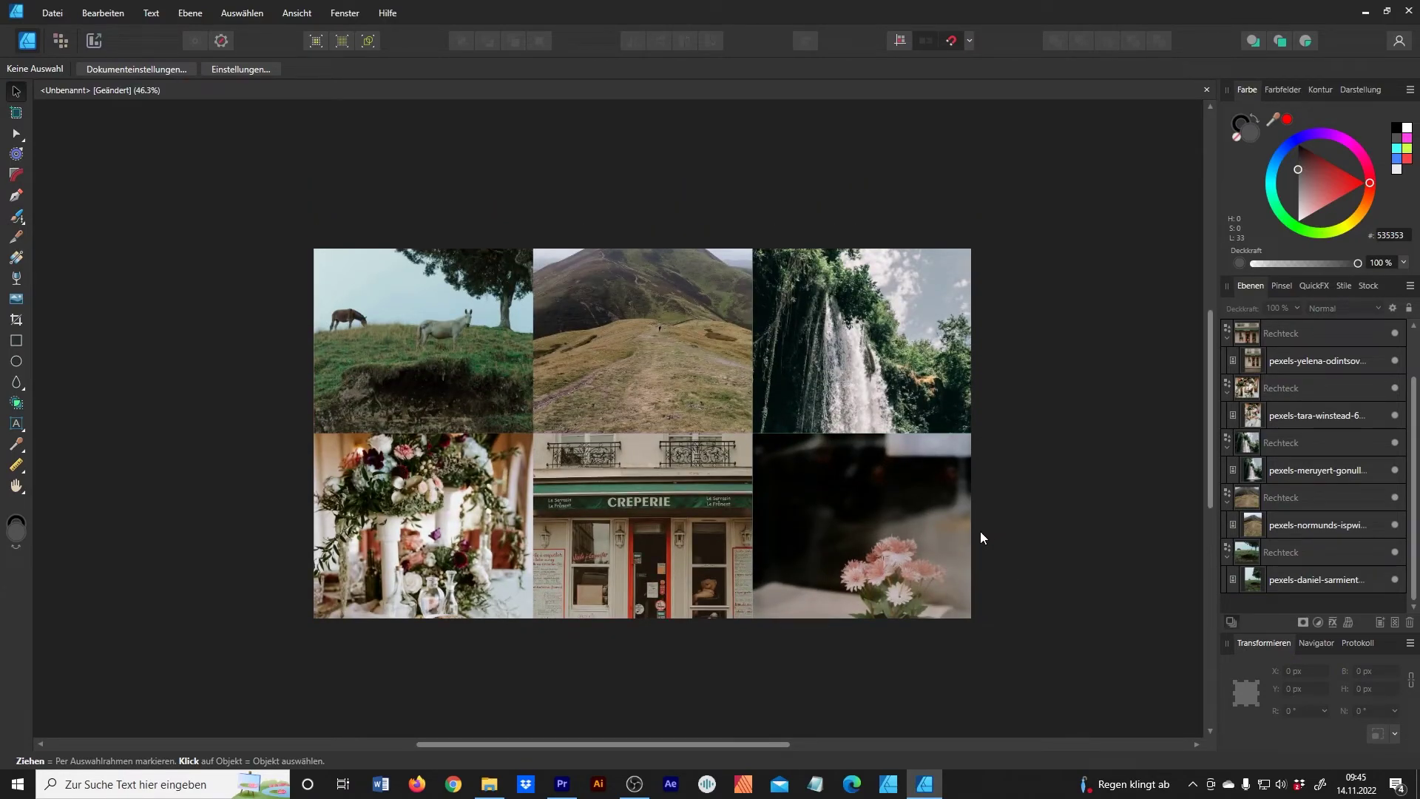
pyautogui.moveTo(1056, 181); pyautogui.dragTo(255, 703)
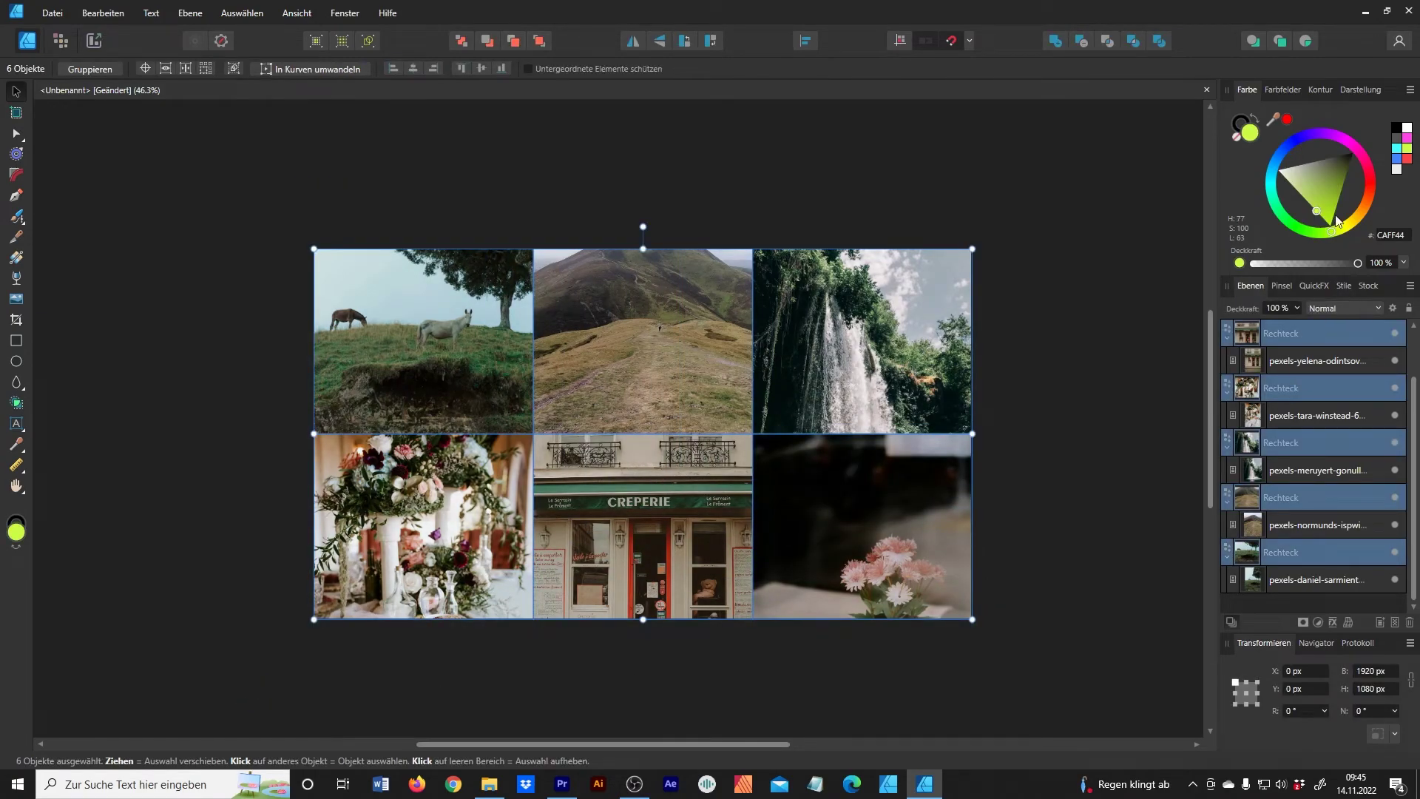
# Step: Set the six frames' stroke colour to white and the Kontur Breite to 3.1 pt
pyautogui.click(1242, 118)
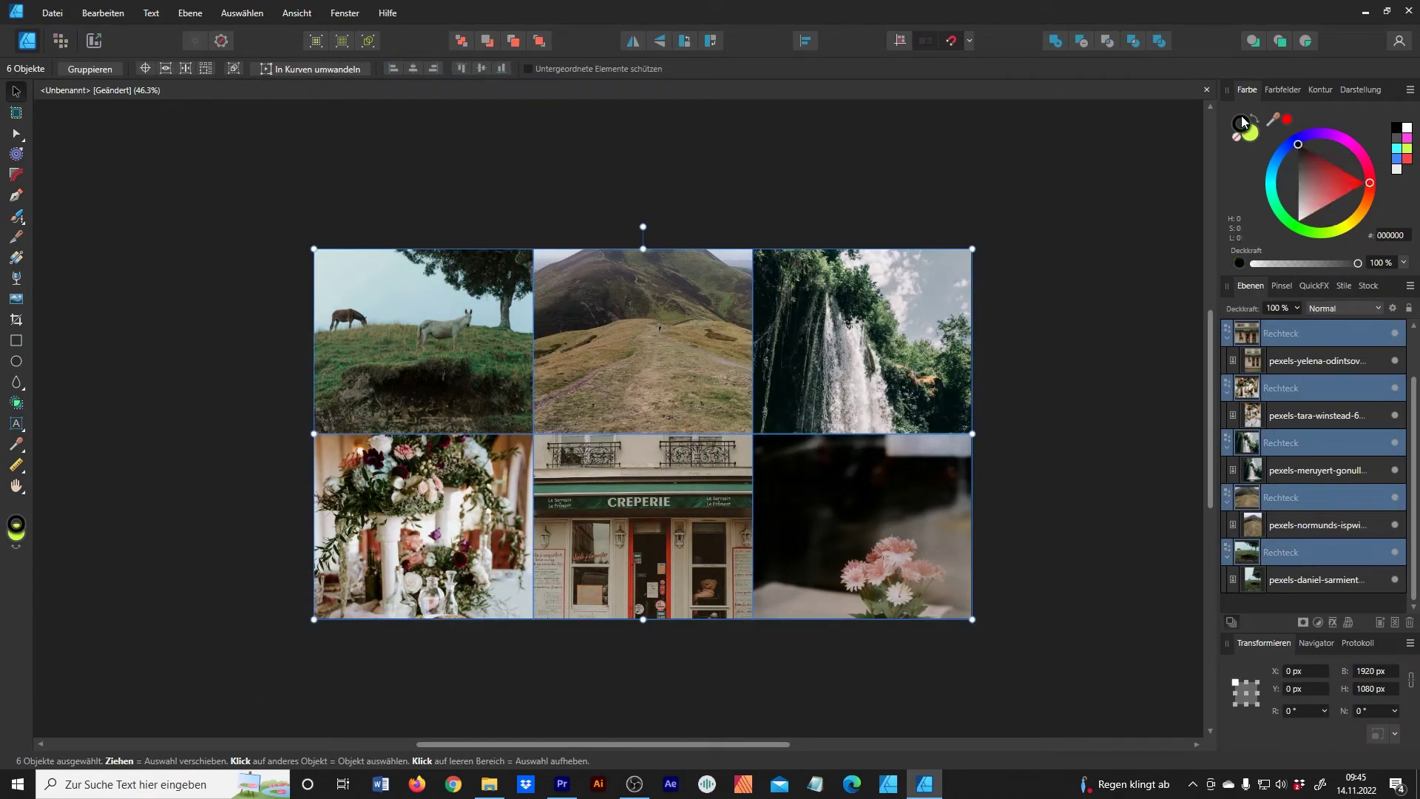
pyautogui.moveTo(1301, 162); pyautogui.dragTo(1285, 233)
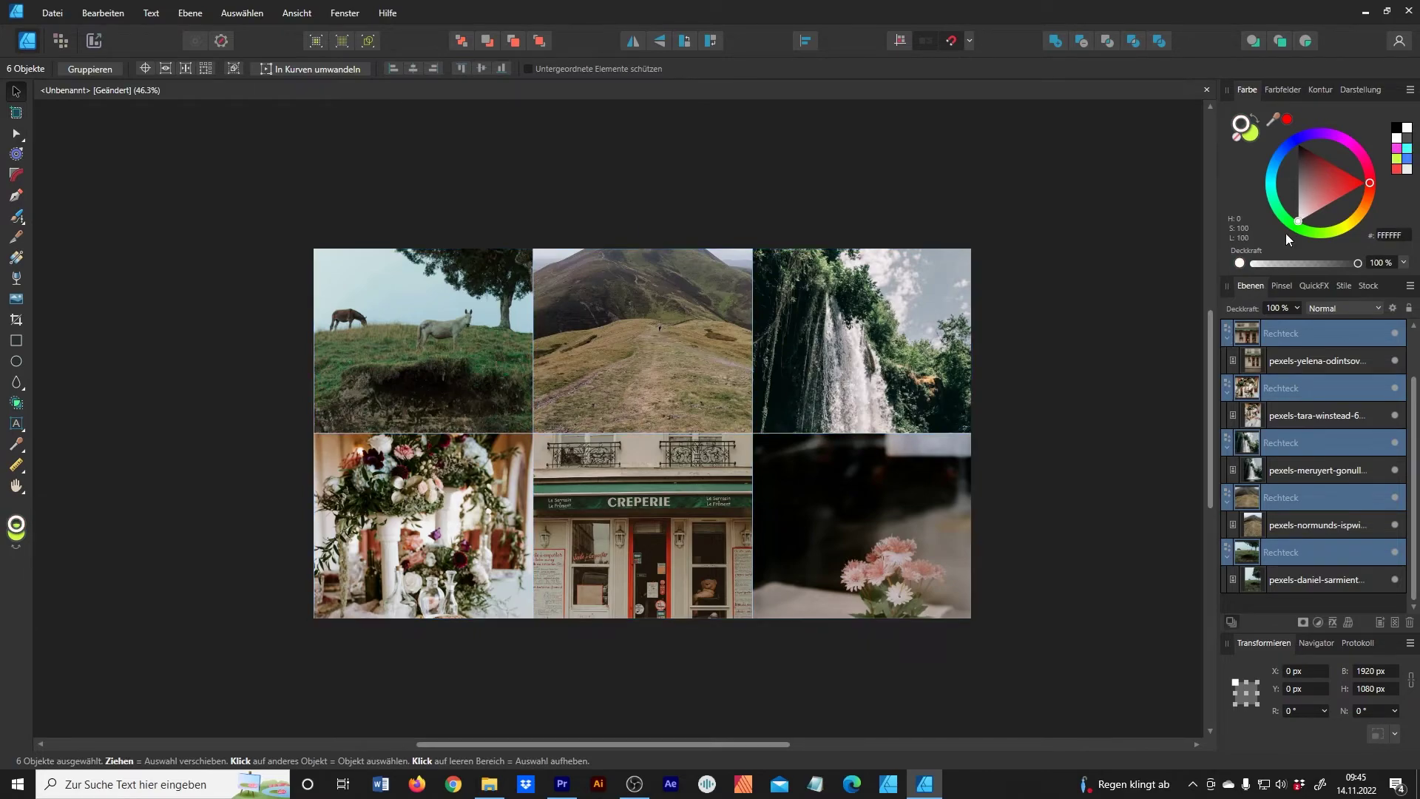
pyautogui.click(1328, 90)
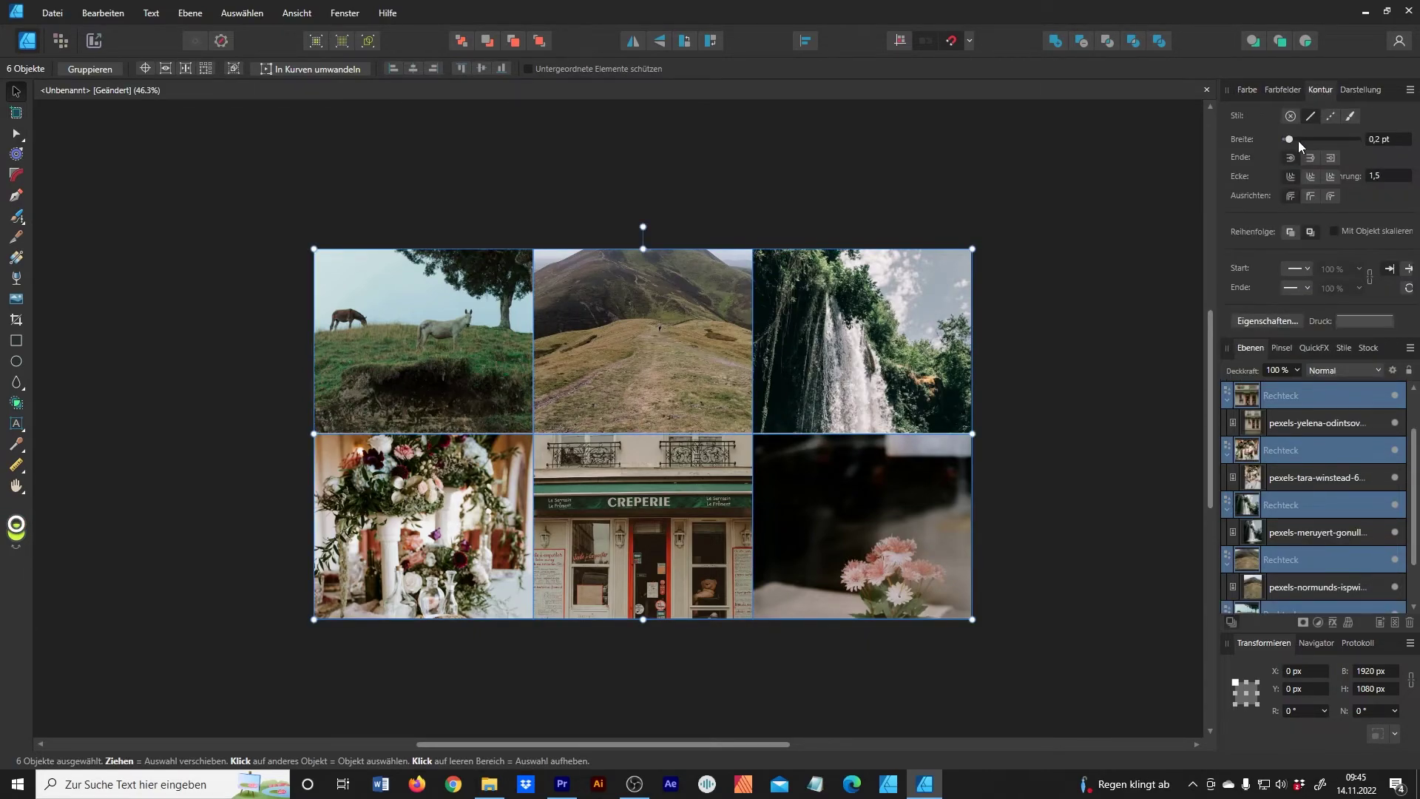
pyautogui.moveTo(1298, 140); pyautogui.dragTo(1304, 144)
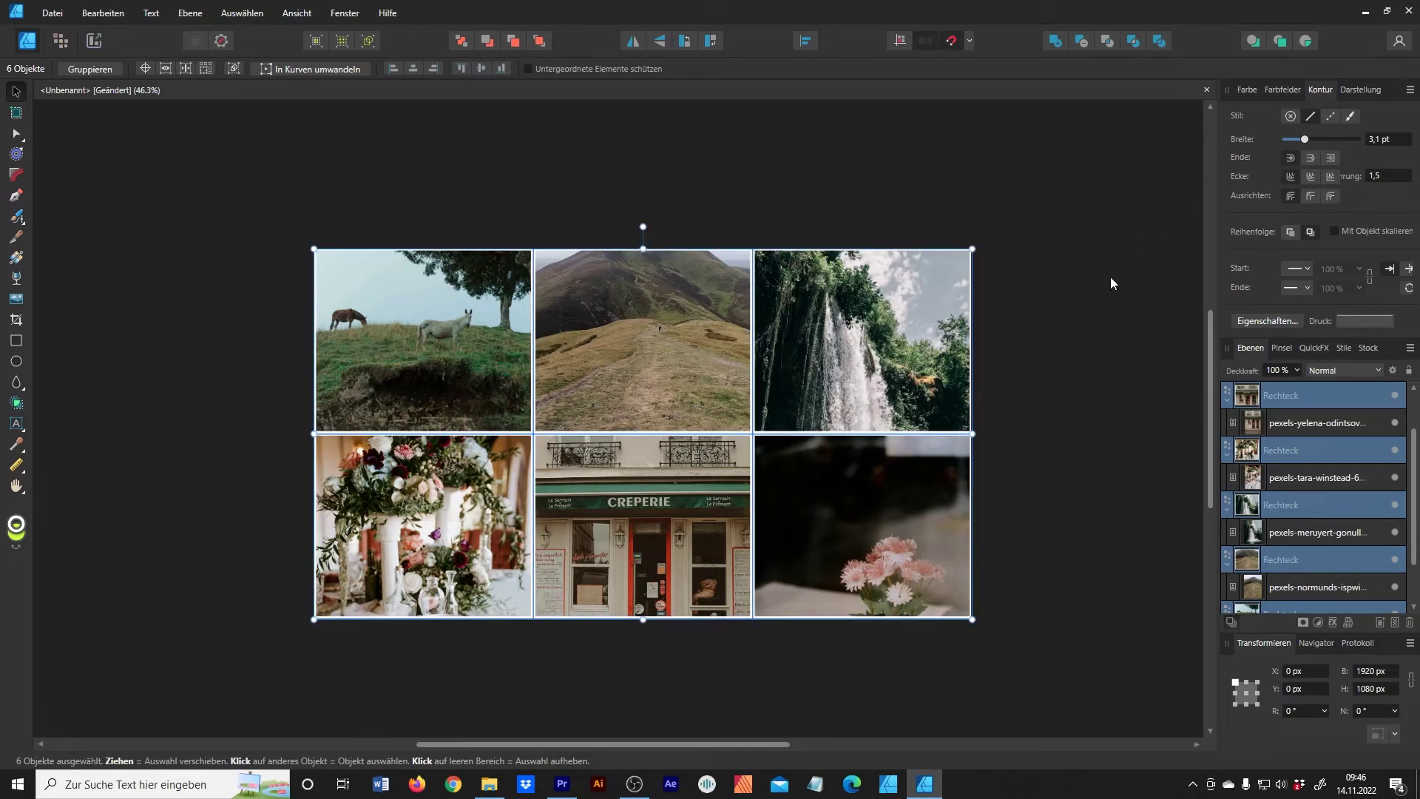
pyautogui.click(1065, 350)
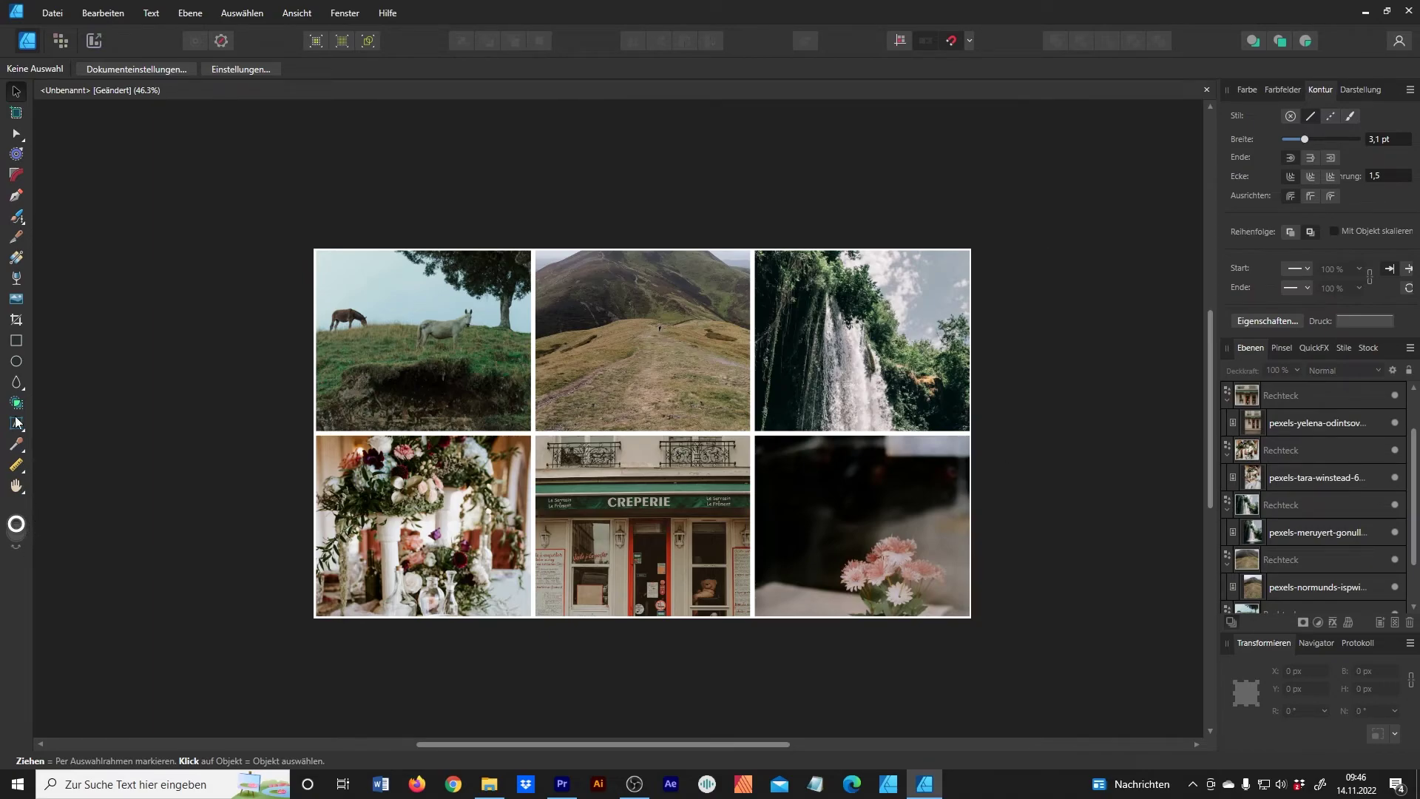
# Step: Draw a 1920 × 1080 rectangle covering the collage, with no fill
pyautogui.click(17, 344)
pyautogui.moveTo(314, 250); pyautogui.dragTo(1015, 608)
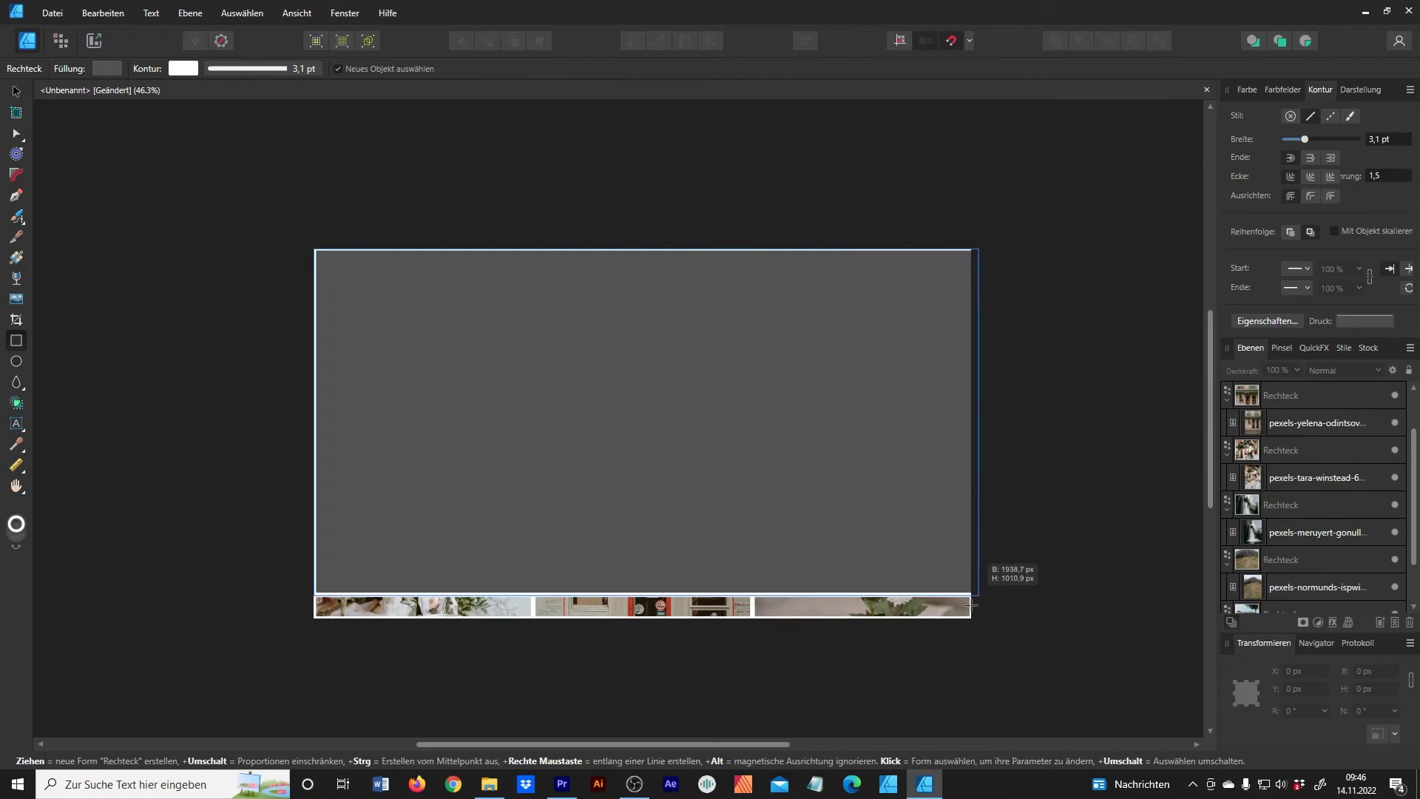
pyautogui.moveTo(1015, 607); pyautogui.dragTo(971, 618)
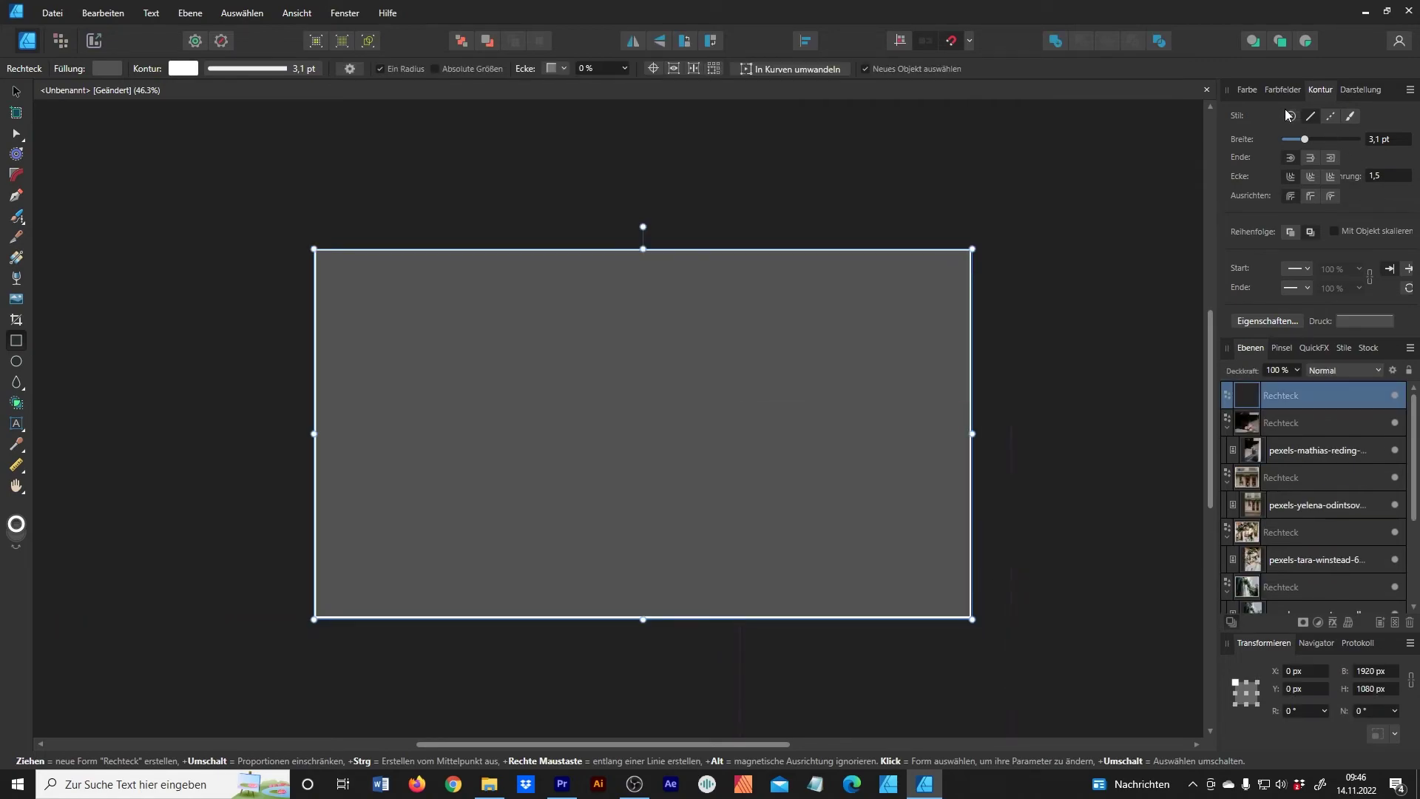
pyautogui.click(1247, 90)
pyautogui.click(1232, 137)
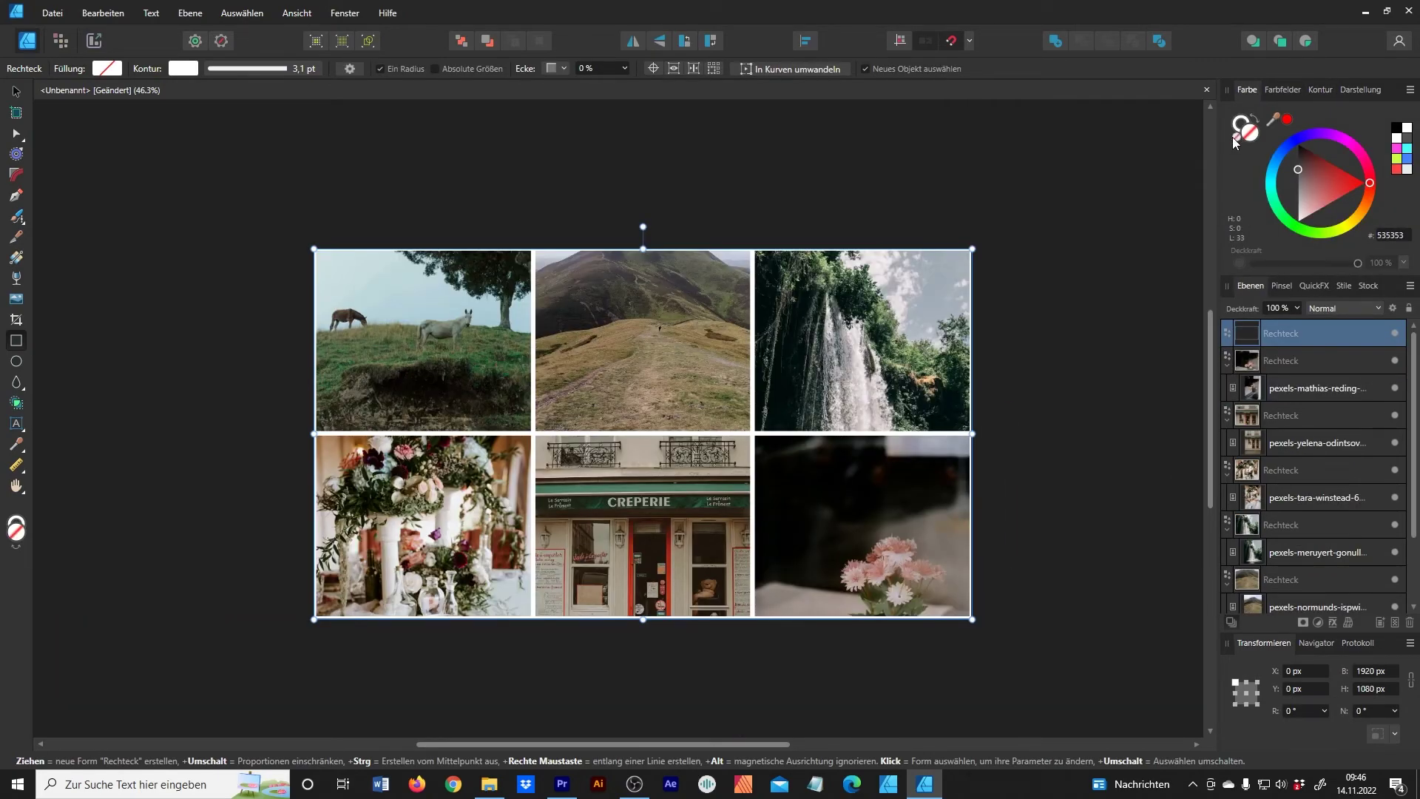
# Step: Give the covering rectangle a 10.6 pt white outline as the outer border
pyautogui.click(1318, 89)
pyautogui.moveTo(1308, 139); pyautogui.dragTo(1316, 144)
pyautogui.press('v')
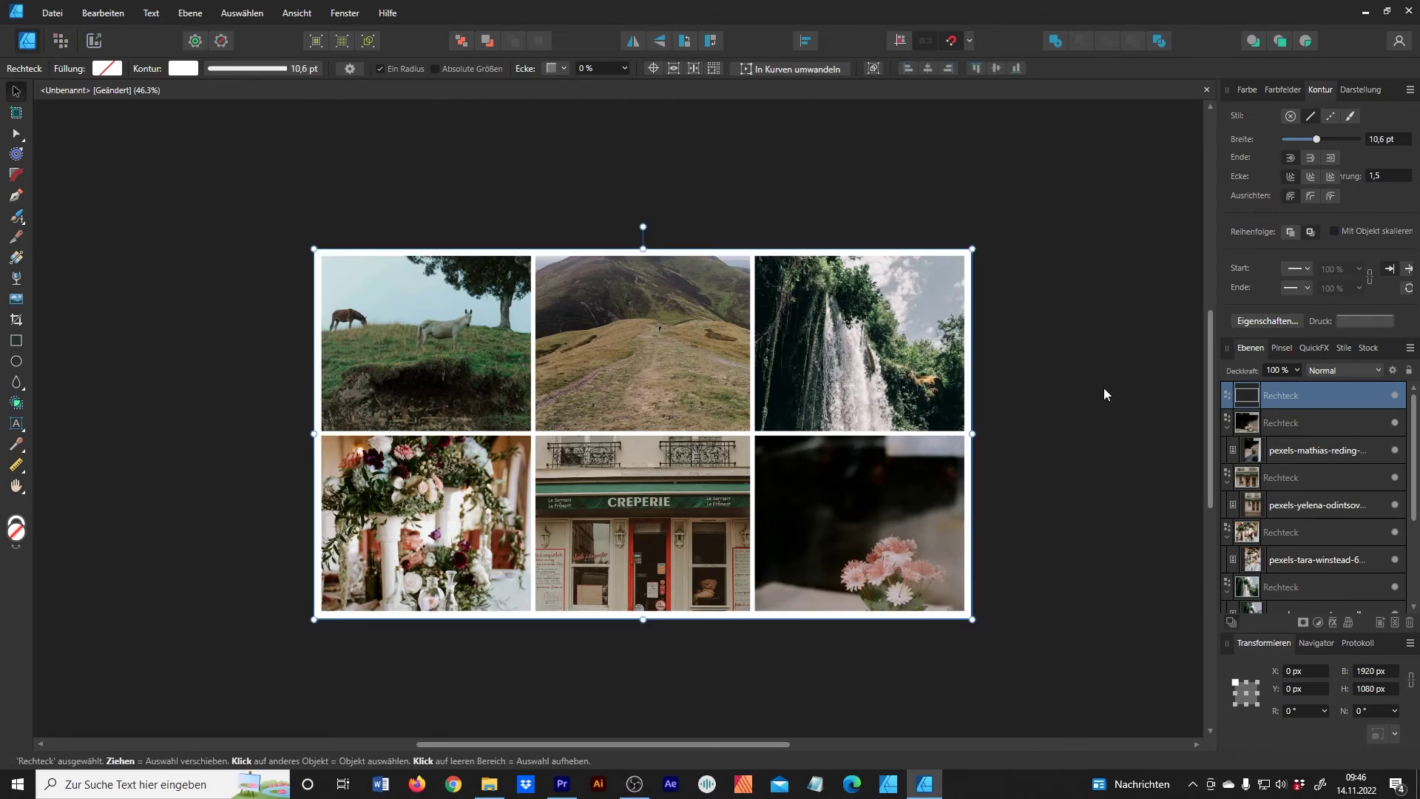
pyautogui.click(1103, 393)
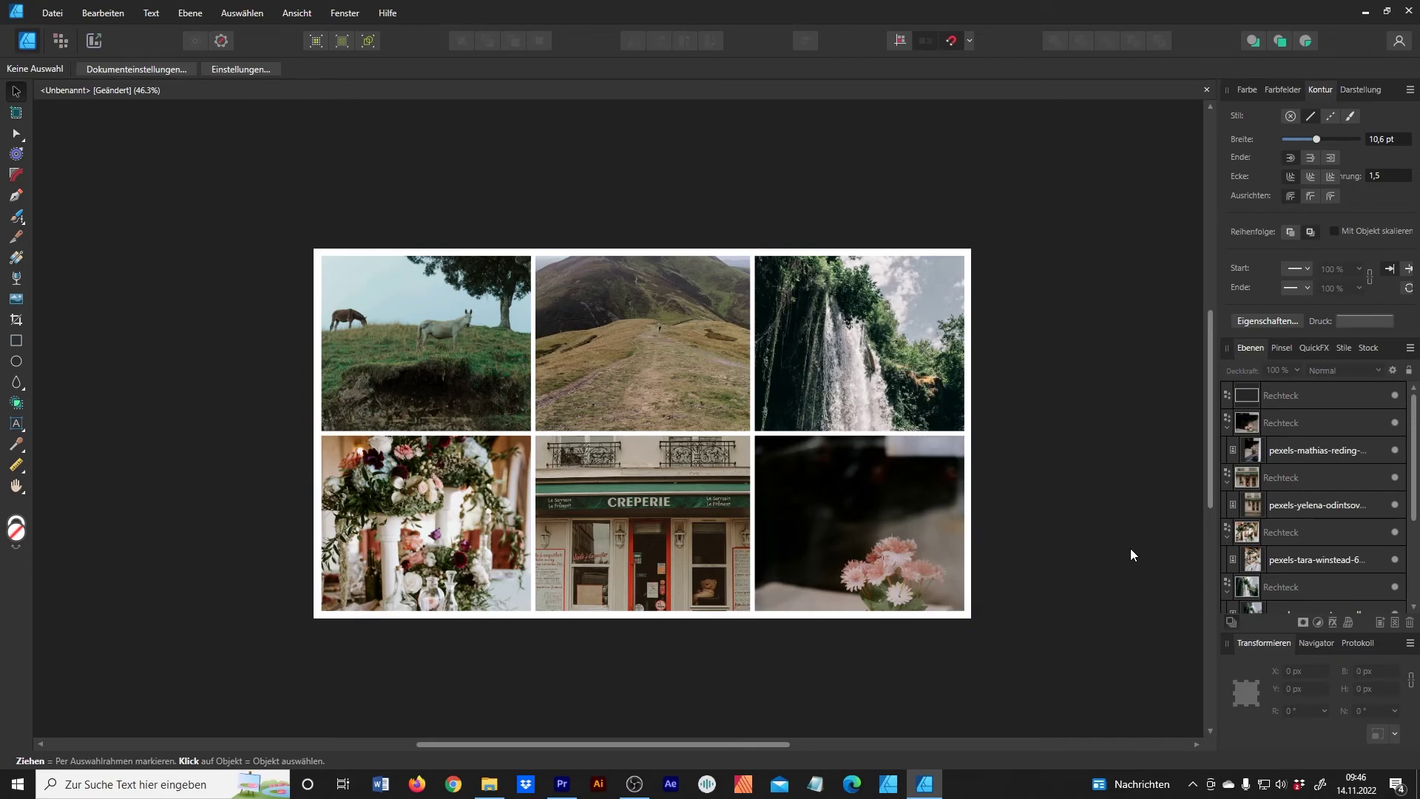